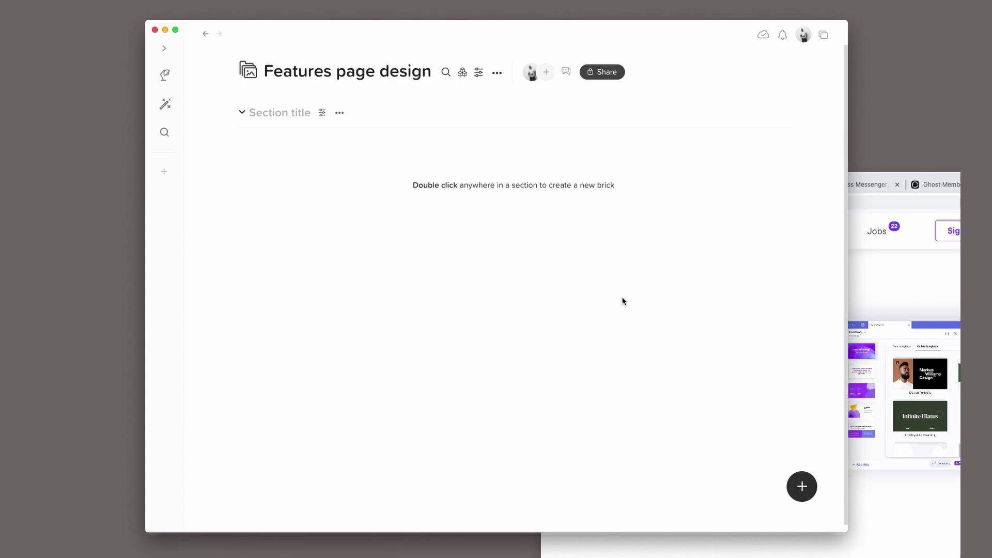
- Browse the Pitch product tour page in the browser, then return to the Features page design wall
click(883, 279)
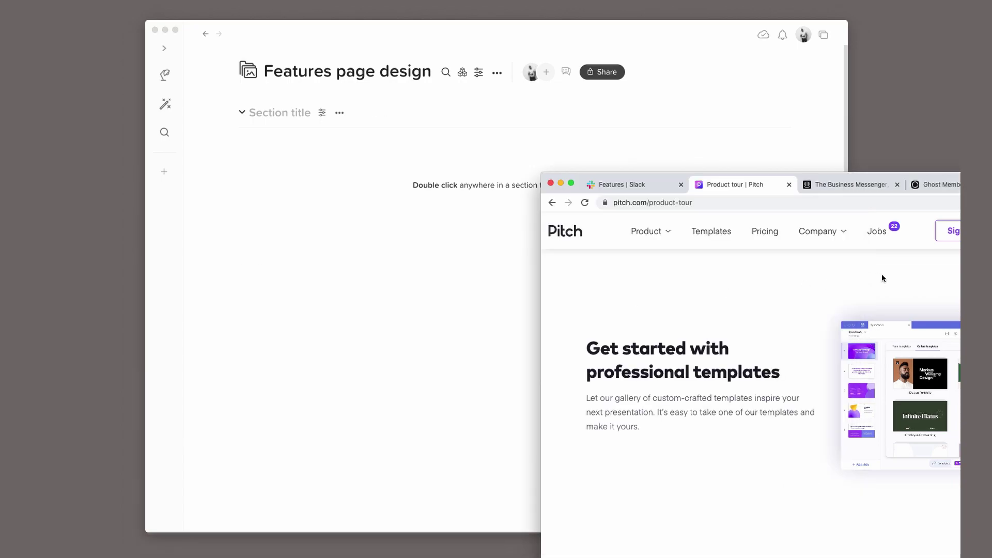
scroll(727, 315, down, 5)
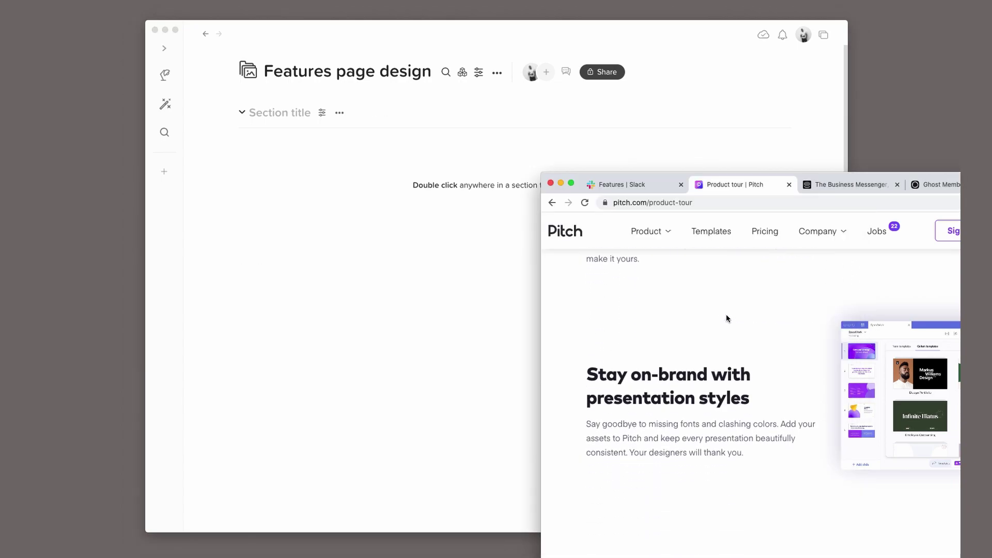
scroll(727, 316, down, 5)
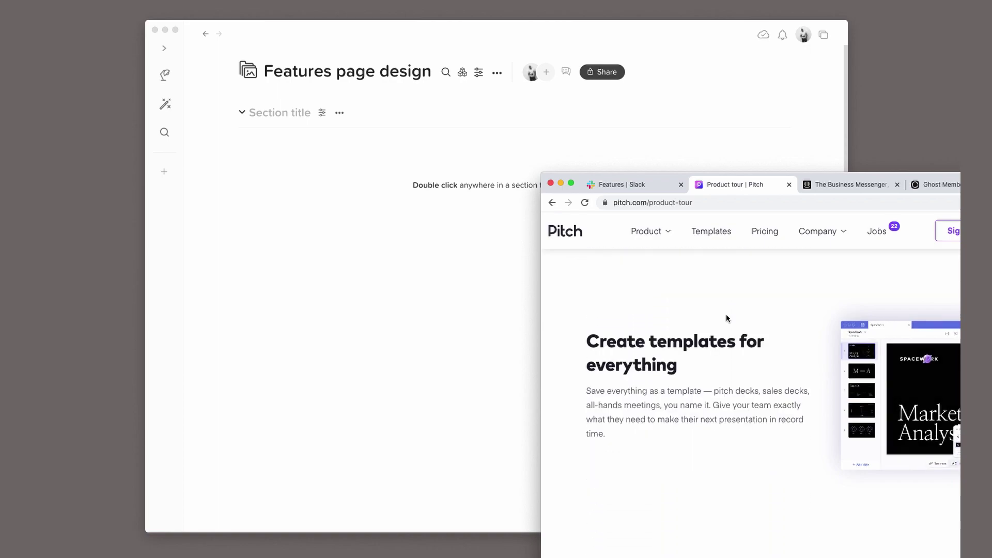
scroll(727, 317, down, 3)
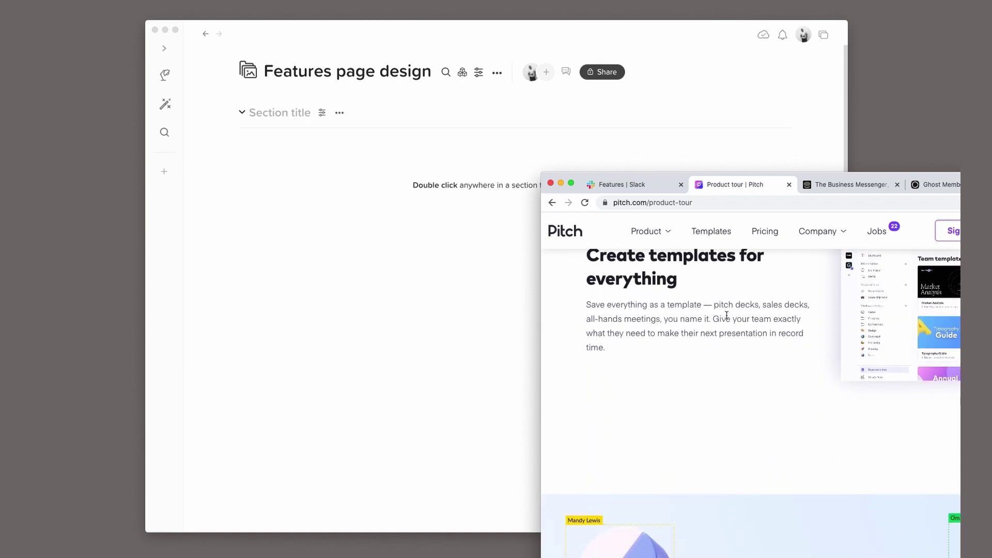
scroll(727, 315, up, 3)
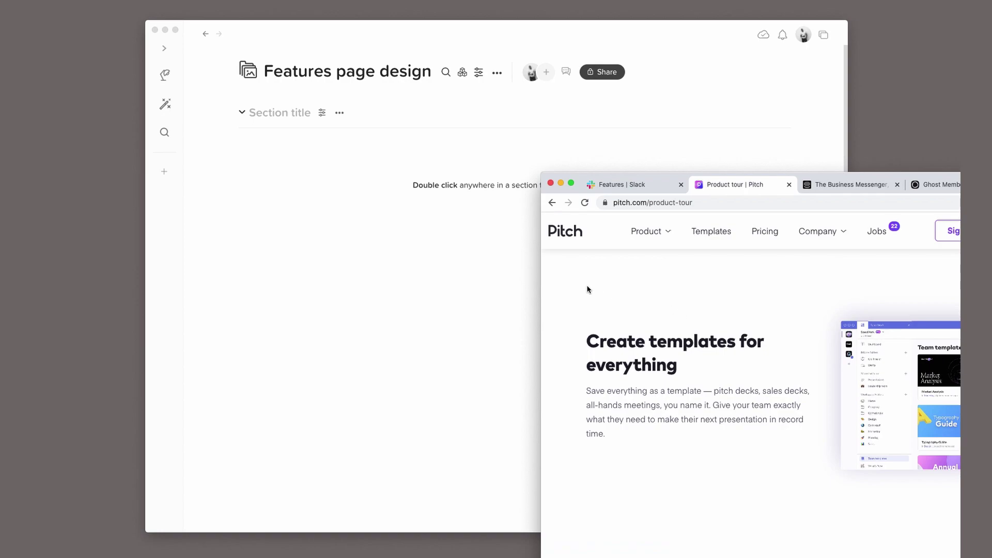
click(501, 262)
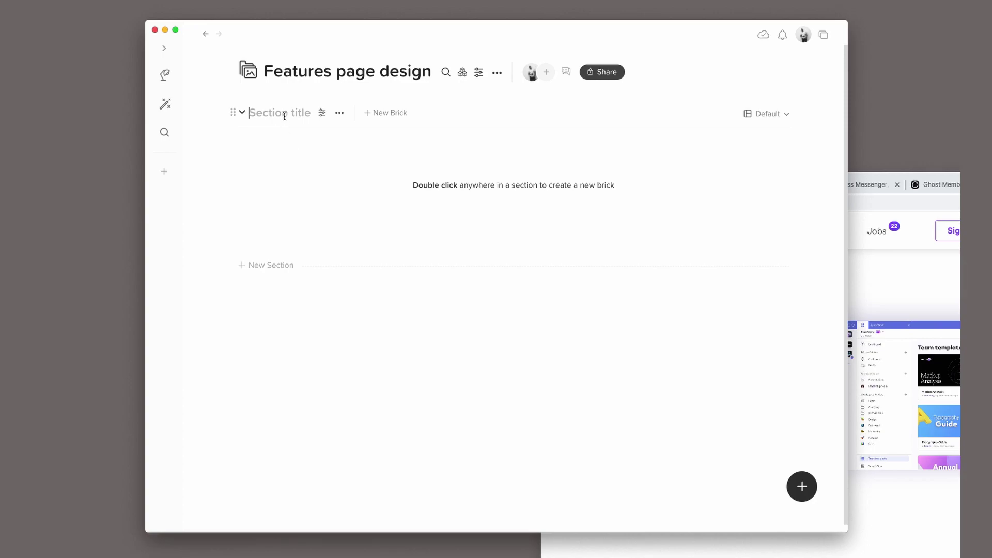
- Title the section Features and add bricks Bricks, Sections and Default view
text(Features)
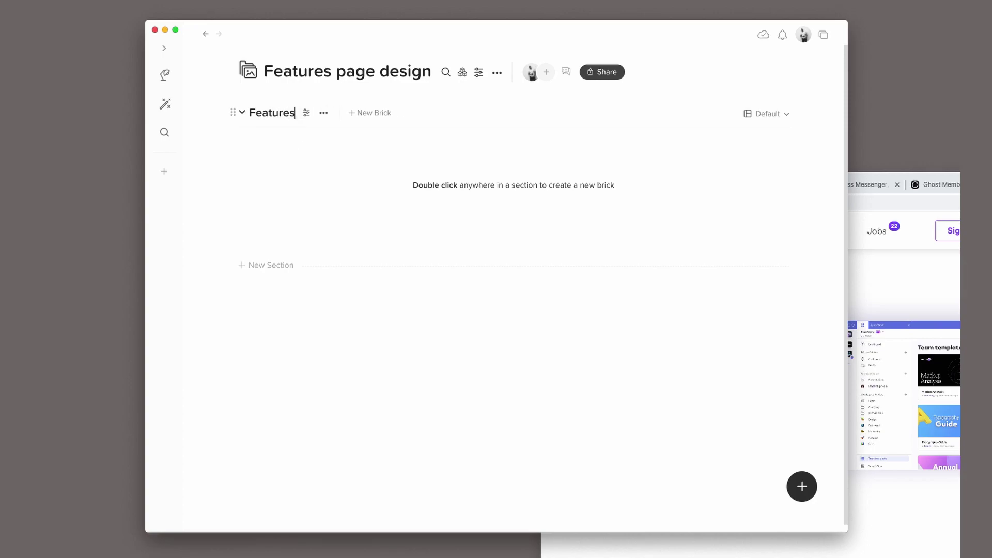
double_click(325, 202)
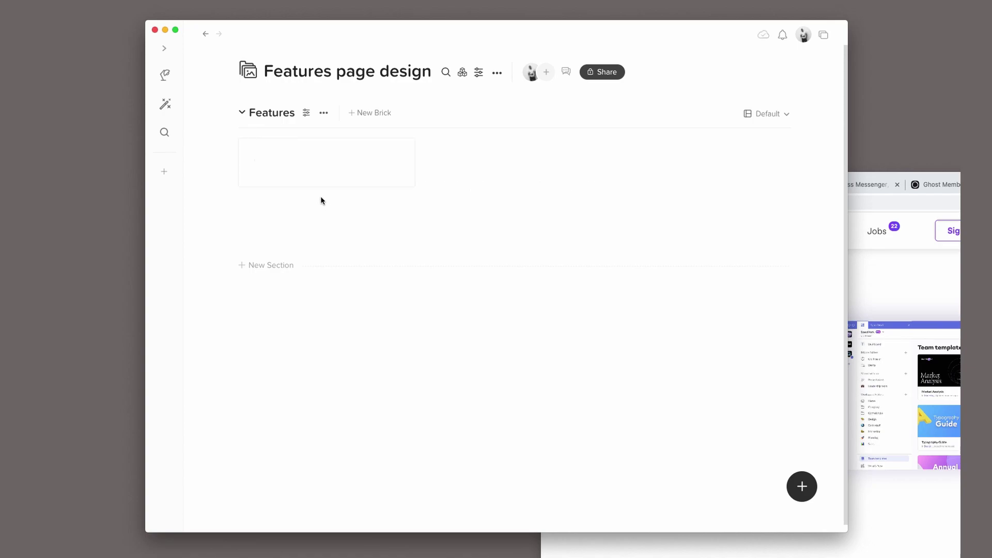
text(Bricks)
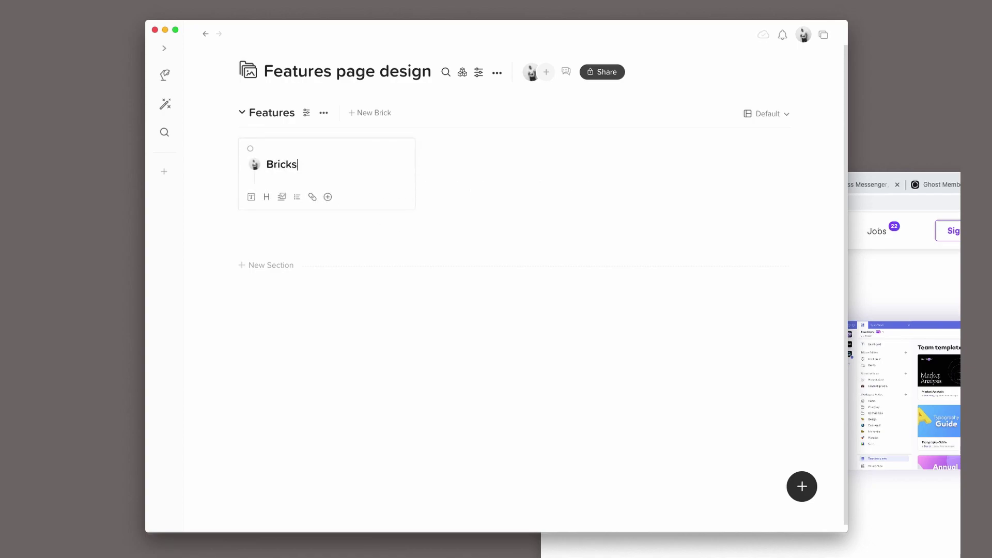
click(451, 248)
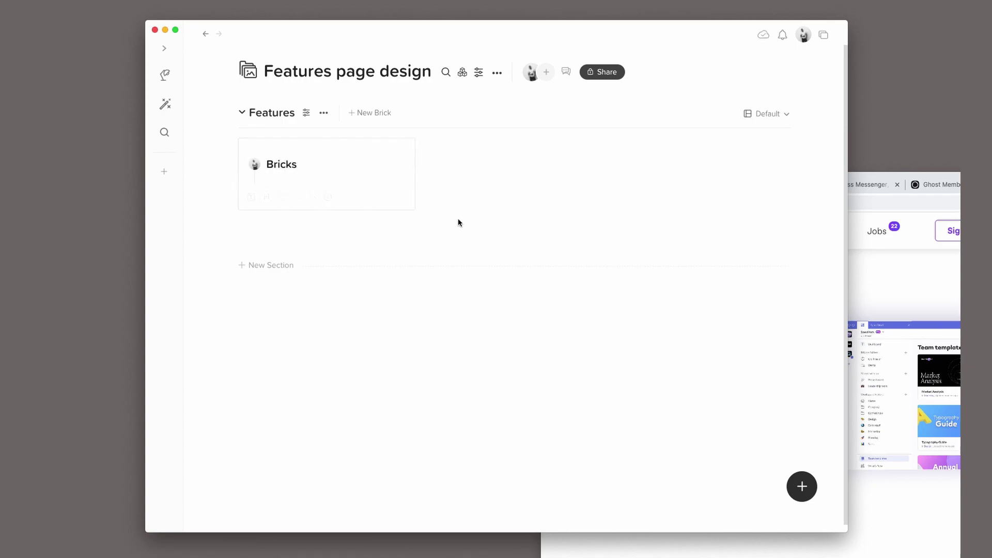
double_click(483, 182)
text(Sections)
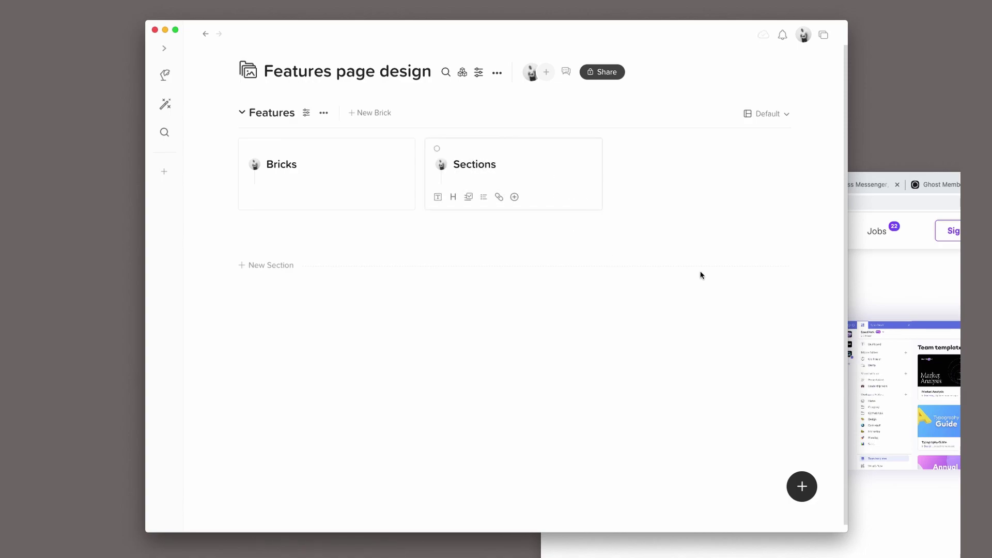
double_click(677, 206)
text(D)
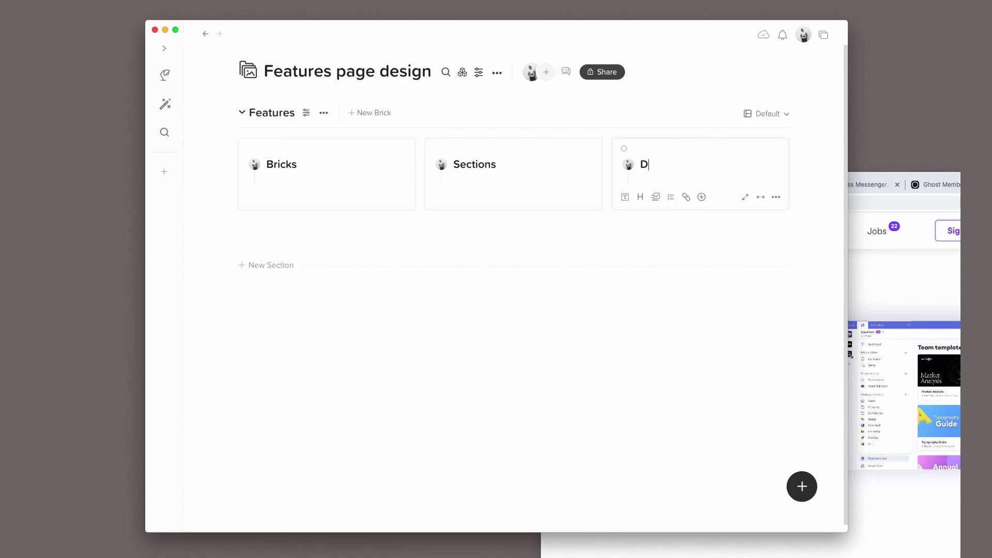
text(efault view)
- Add feature bricks Kanban view, Daily desk, Collaboration and Nested folders
double_click(342, 234)
text(Kan)
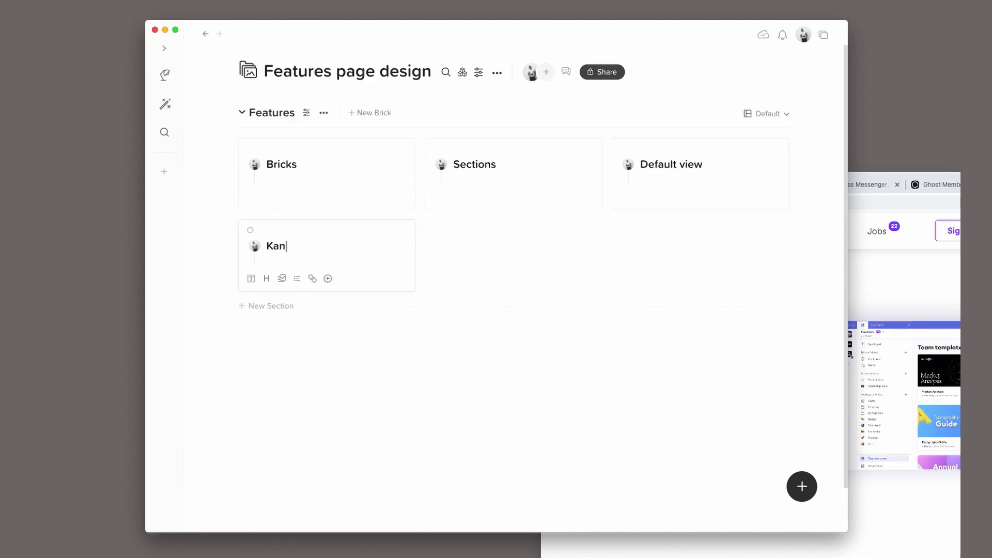
text(ban view)
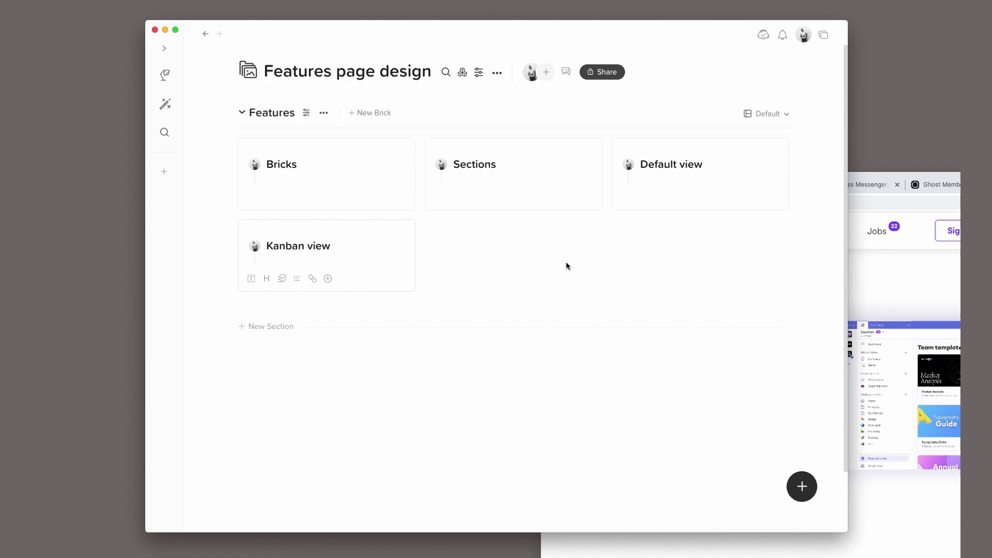
double_click(565, 262)
text(Daily desk)
double_click(669, 269)
text(Collaboration)
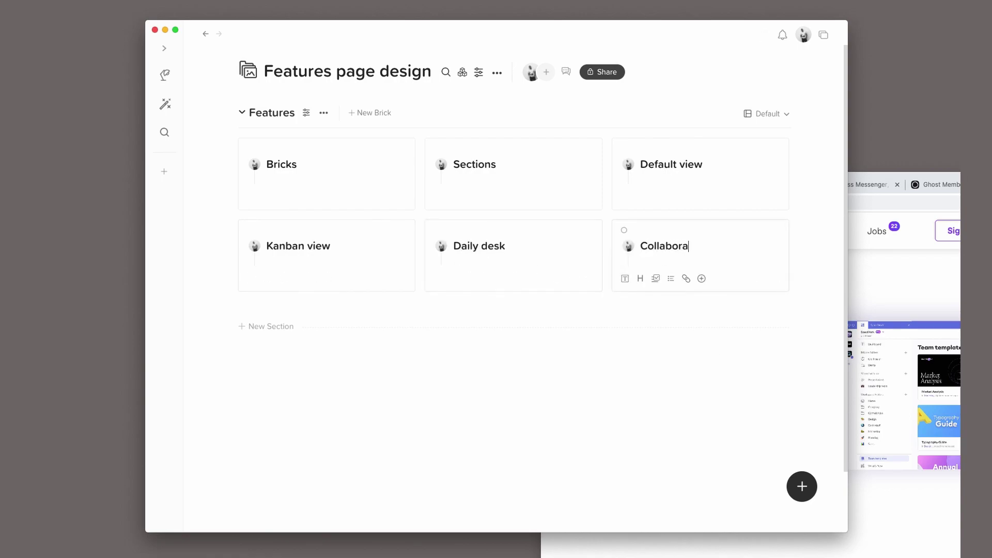
double_click(406, 342)
text(Nested folders)
- Add feature bricks Assign tasks, Reminders, Markdown support and Wall export
double_click(542, 367)
text(Assign tasks)
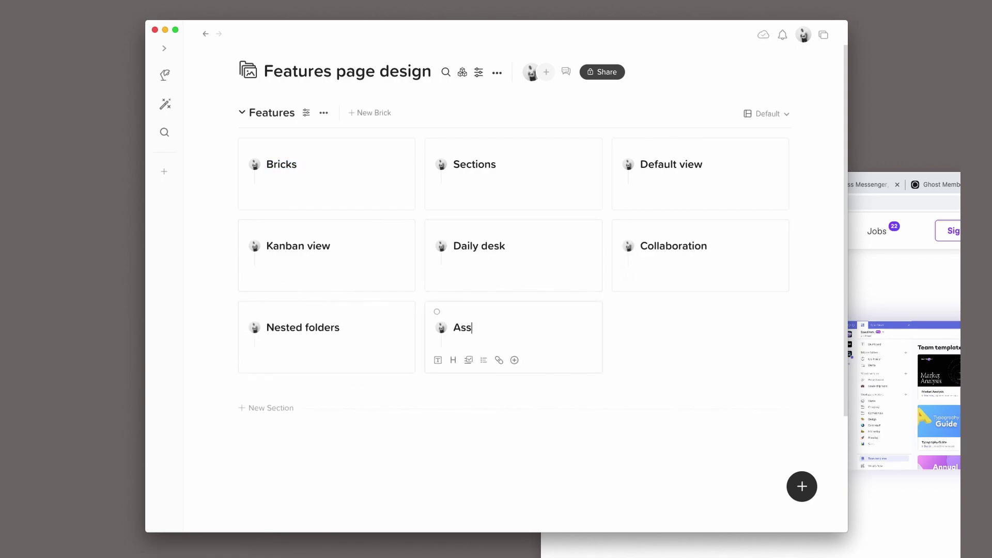
double_click(702, 368)
text(Reminders)
double_click(514, 398)
text(Mark)
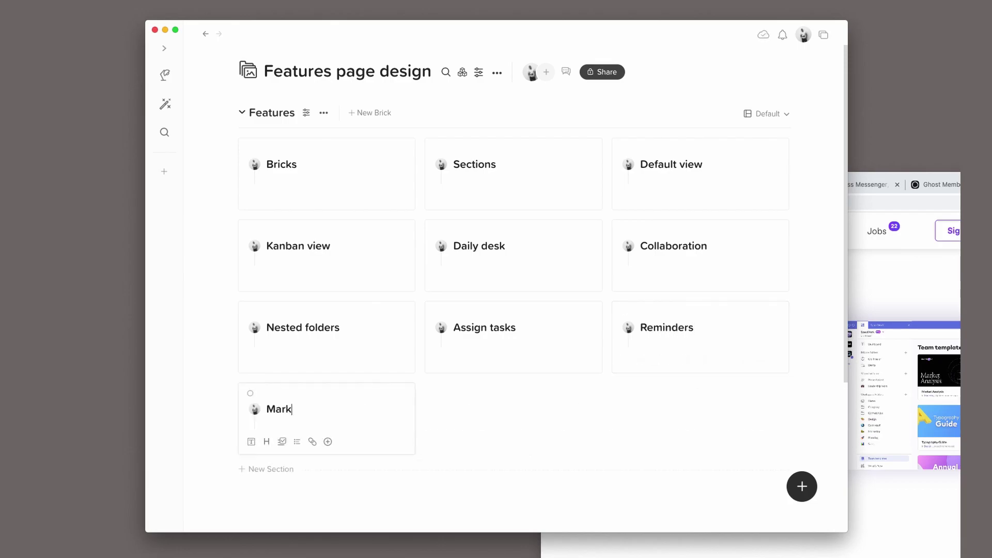
text(down support)
double_click(752, 429)
text(Wall export)
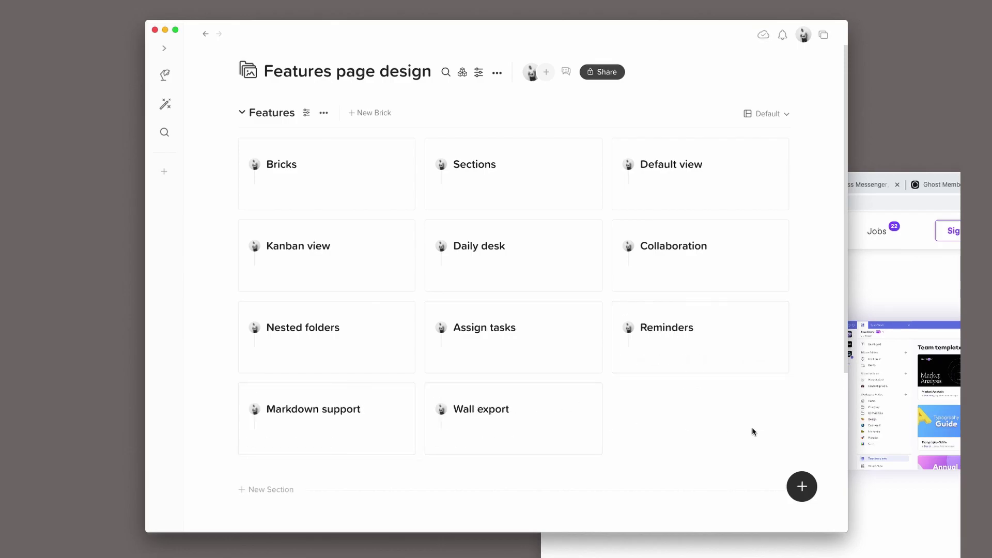
- Look through the Slack, Pitch, Intercom and Ghost feature pages, then return to the wall
click(922, 278)
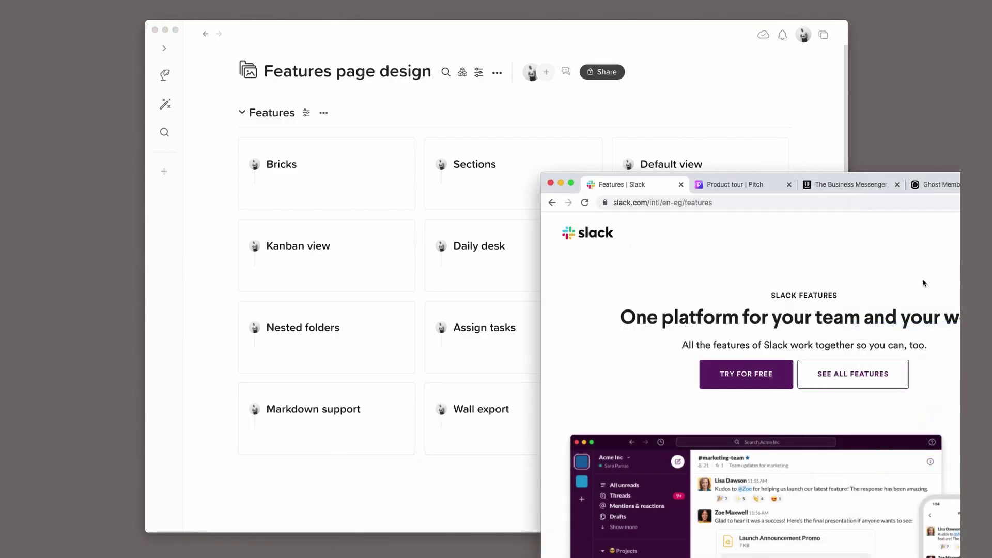
click(746, 189)
click(858, 186)
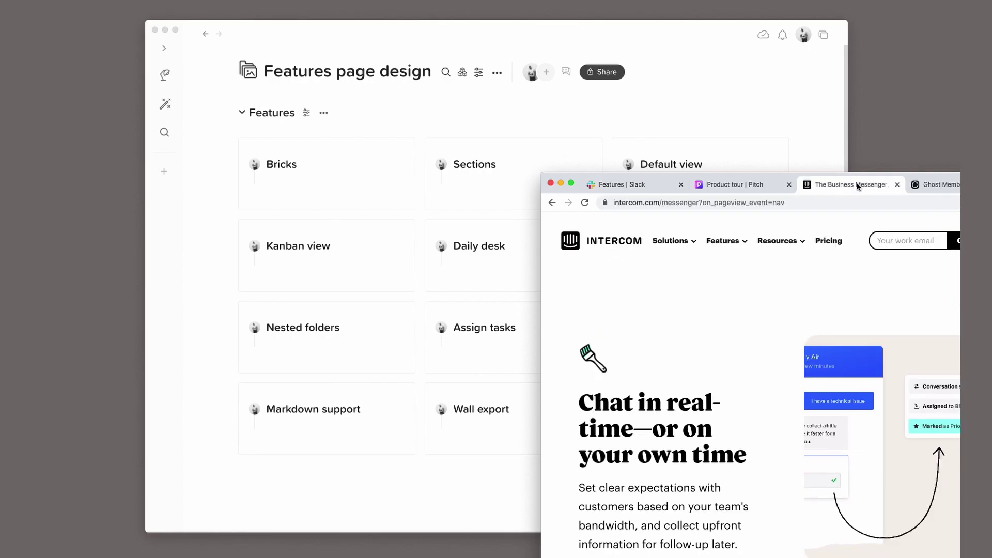
click(935, 185)
click(434, 465)
- Add a new section titled Inspiration below the Features bricks
scroll(434, 465, down, 5)
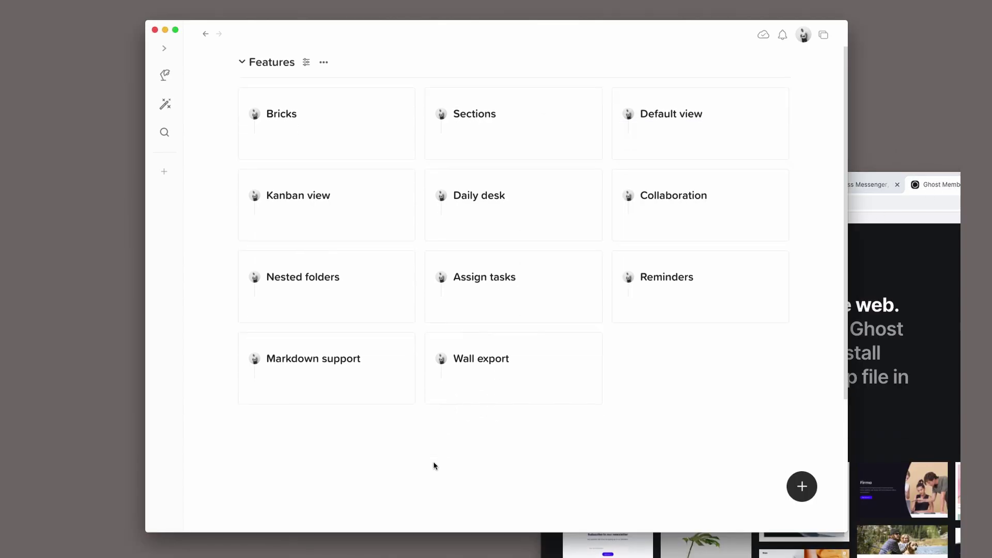
click(266, 323)
text(Isn)
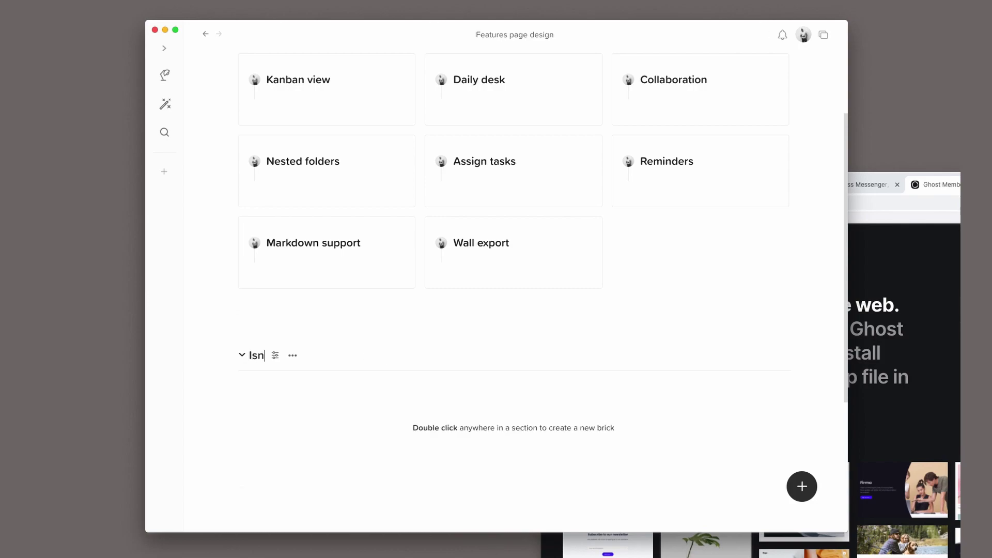
key(BackSpace)
key(BackSpace)
text(nspiration)
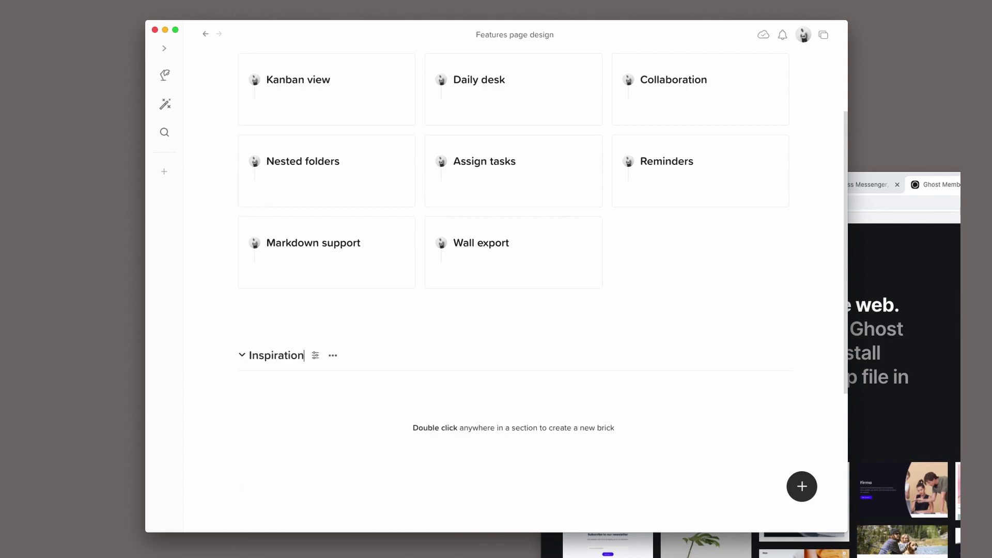
- Set the Inspiration section to 4 columns with a Masonry layout
click(316, 356)
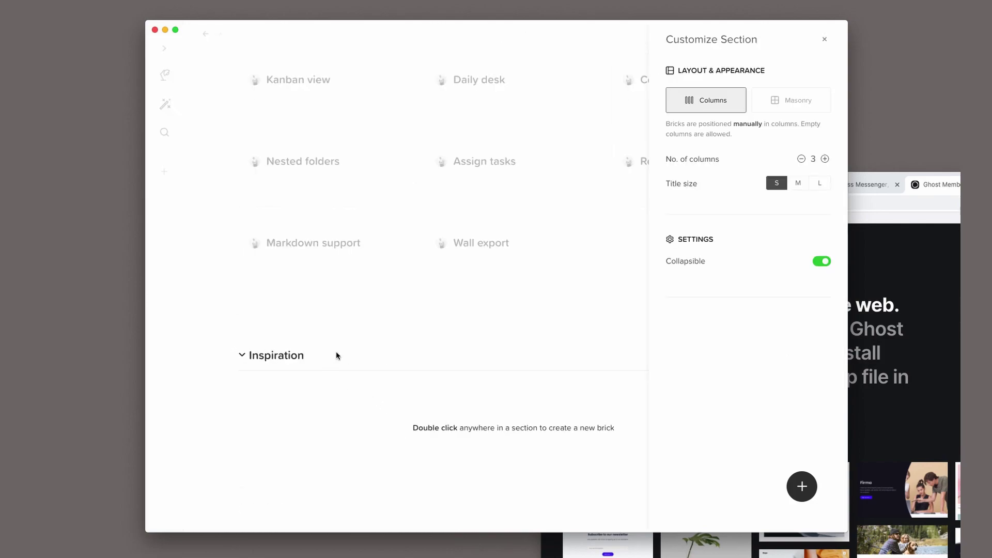
click(825, 160)
click(797, 101)
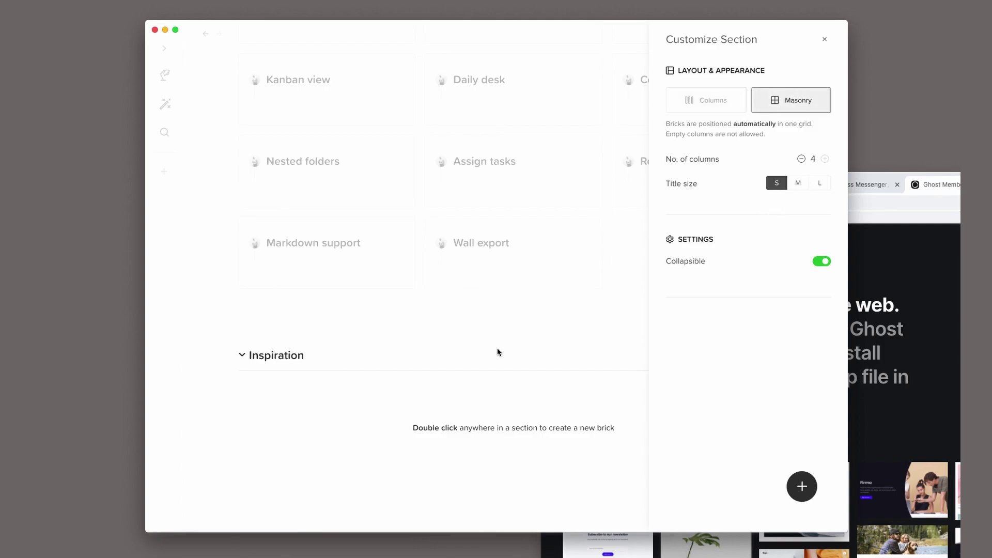
click(497, 348)
scroll(497, 348, down, 4)
- Add the ghost.org, Slack and Pitch feature pages as link bricks in Inspiration
click(878, 341)
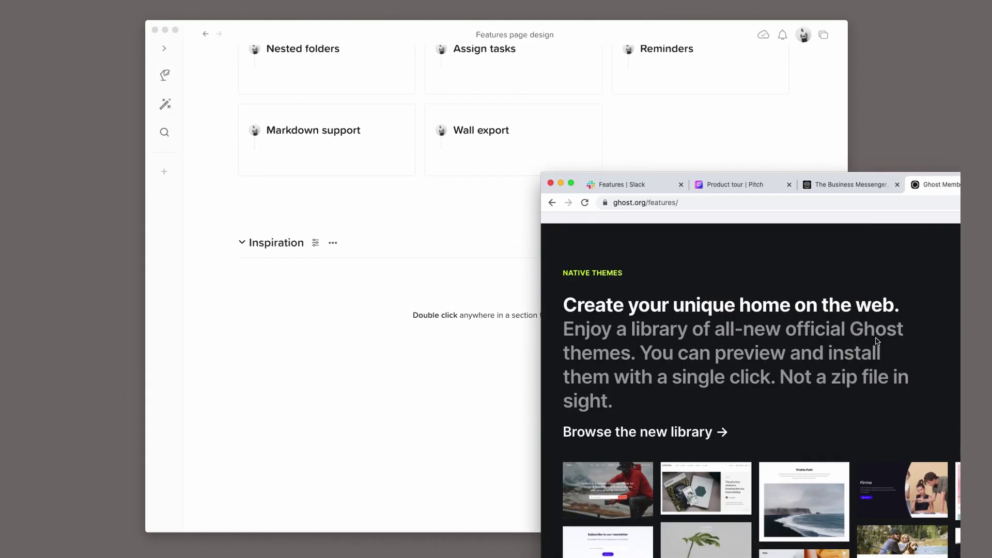
drag(609, 204, 261, 321)
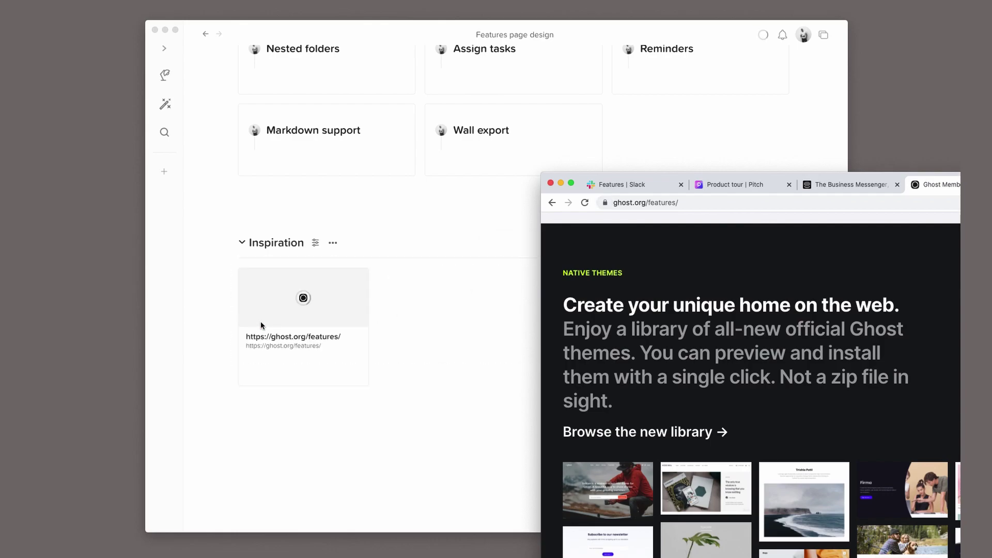
click(620, 185)
drag(610, 203, 449, 297)
click(736, 184)
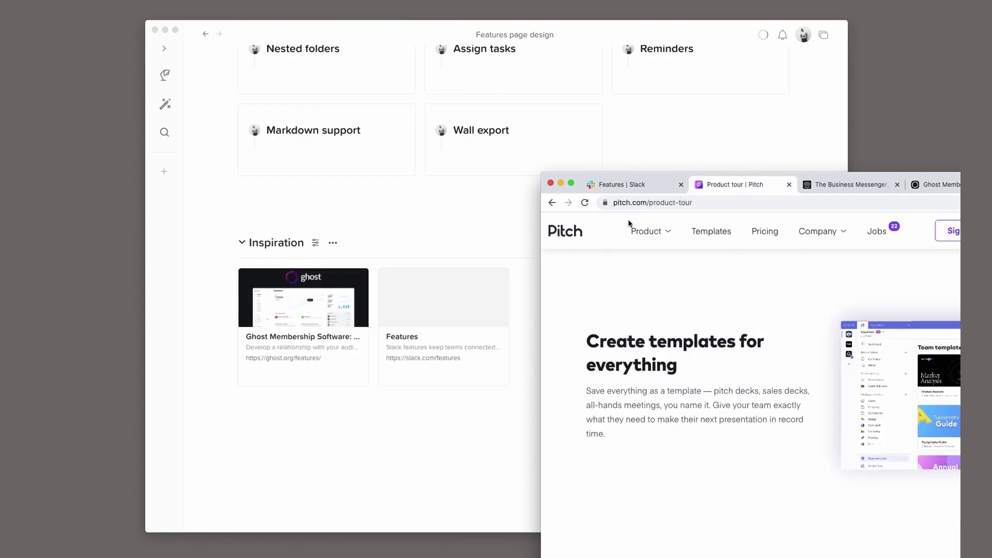
drag(604, 203, 522, 316)
- Rearrange the windows and add the Intercom messenger page to Inspiration
click(519, 433)
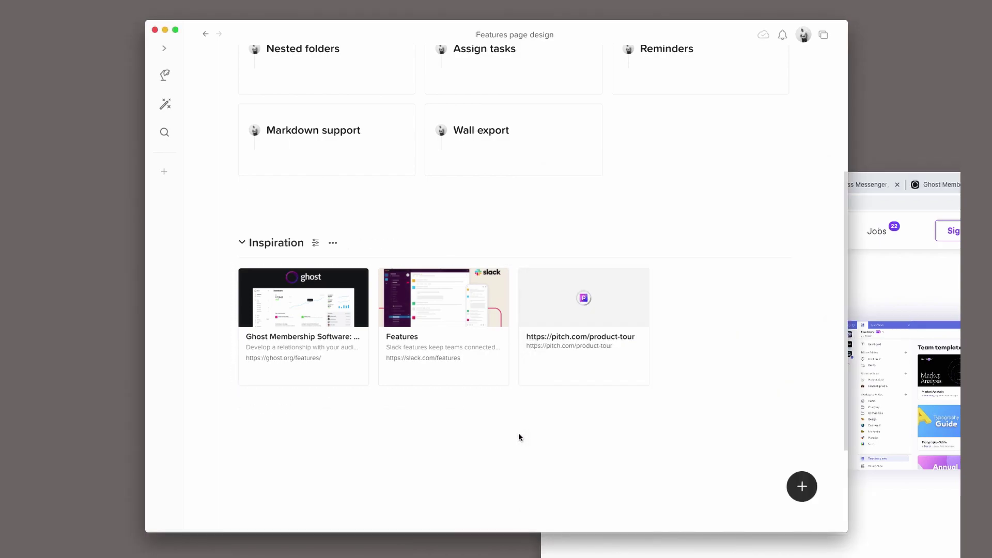
key(super+Tab)
drag(835, 175, 945, 325)
click(915, 230)
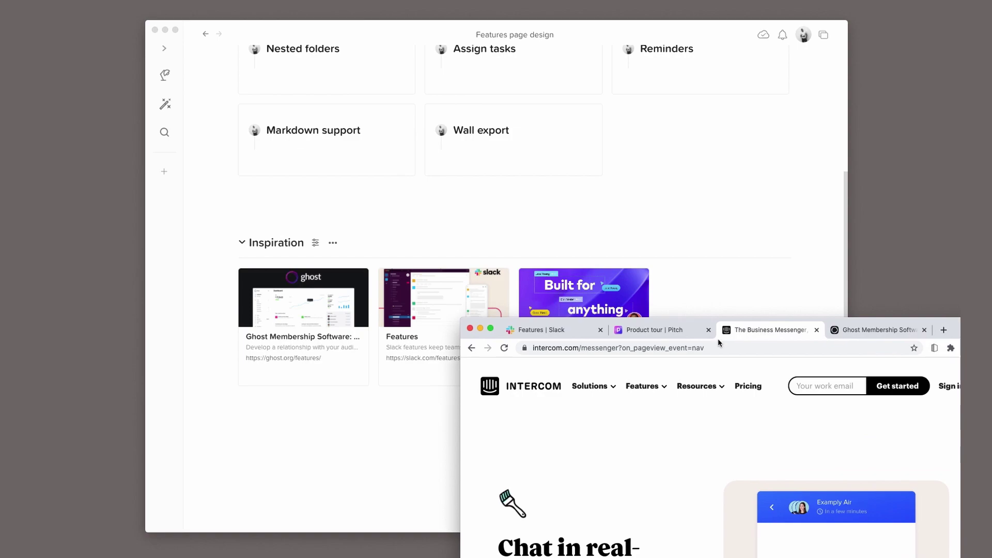
drag(527, 350, 678, 283)
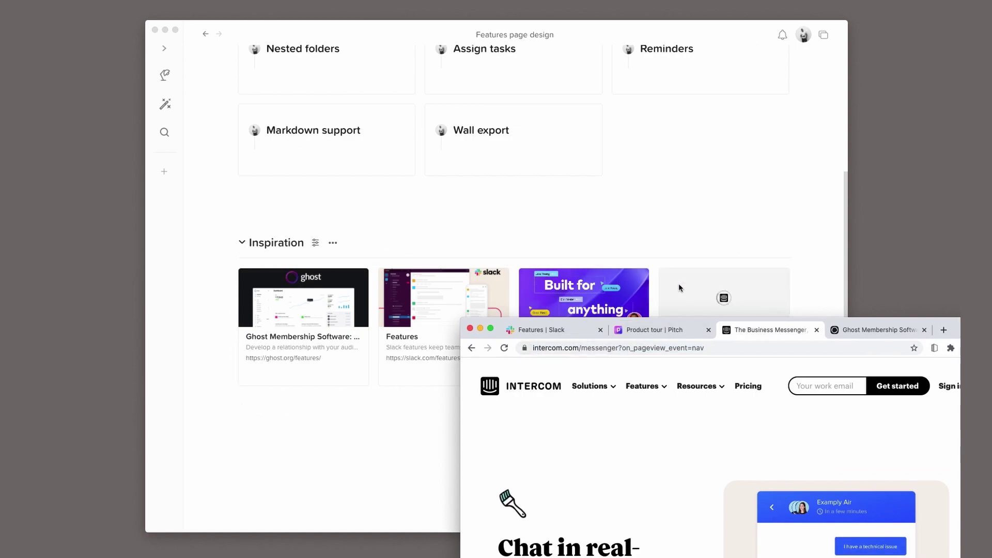
click(655, 225)
- Create a new section titled Tasks below Inspiration
scroll(654, 226, down, 1)
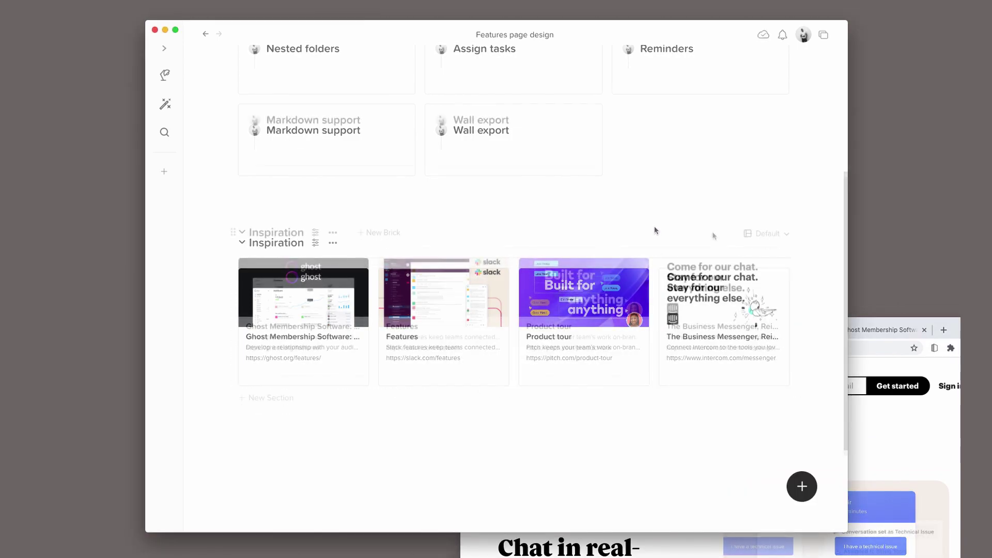
scroll(712, 235, down, 5)
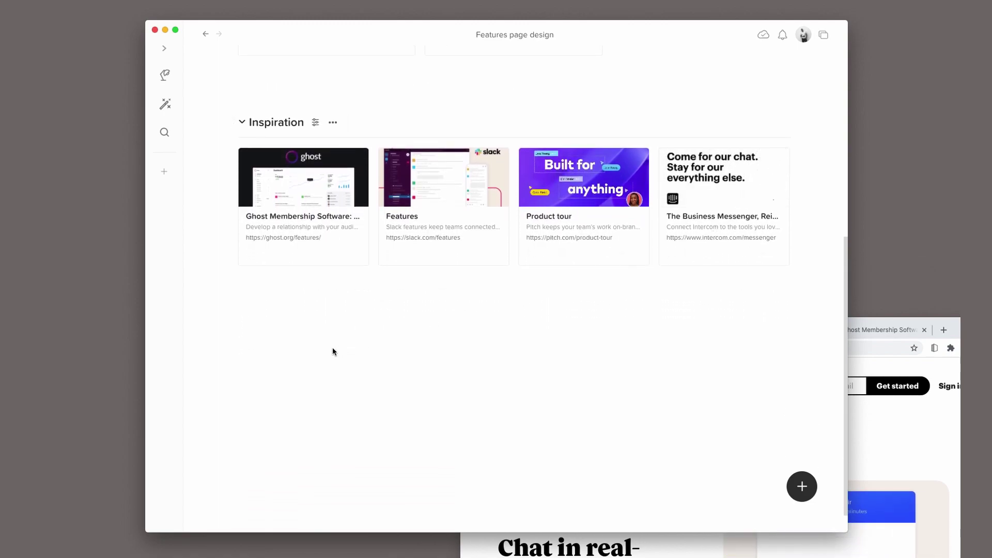
click(274, 288)
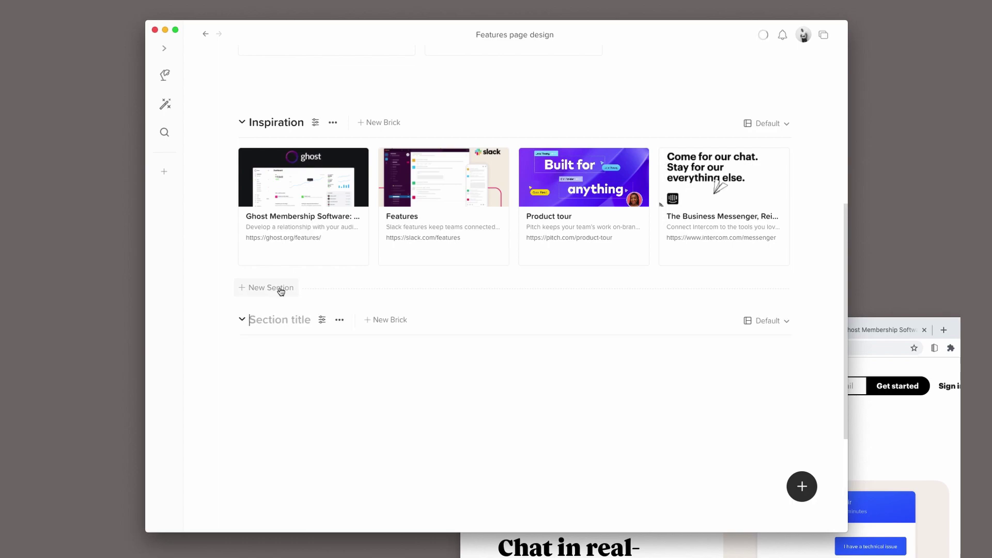
text(Tasks)
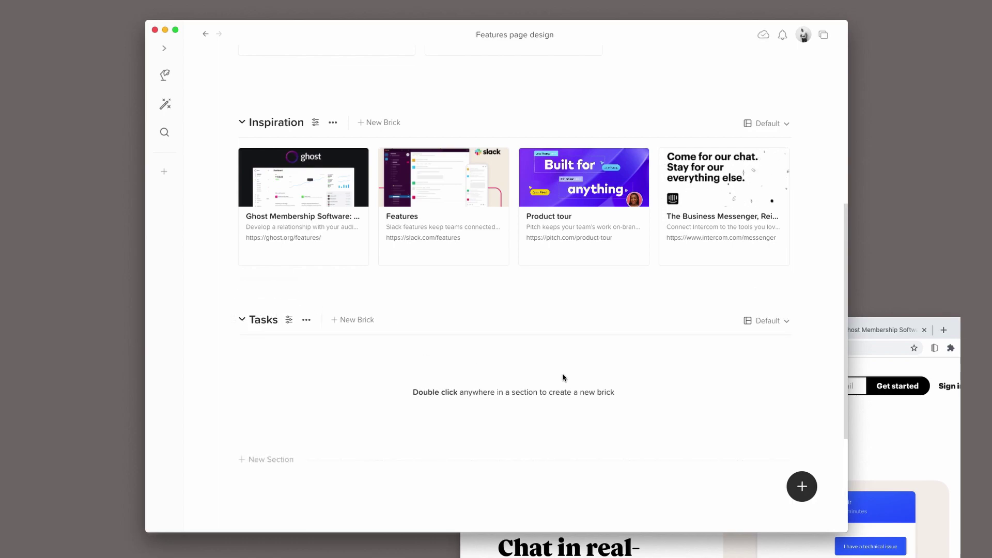
- Switch the Tasks section to Kanban view with columns named Todo and Done
click(769, 321)
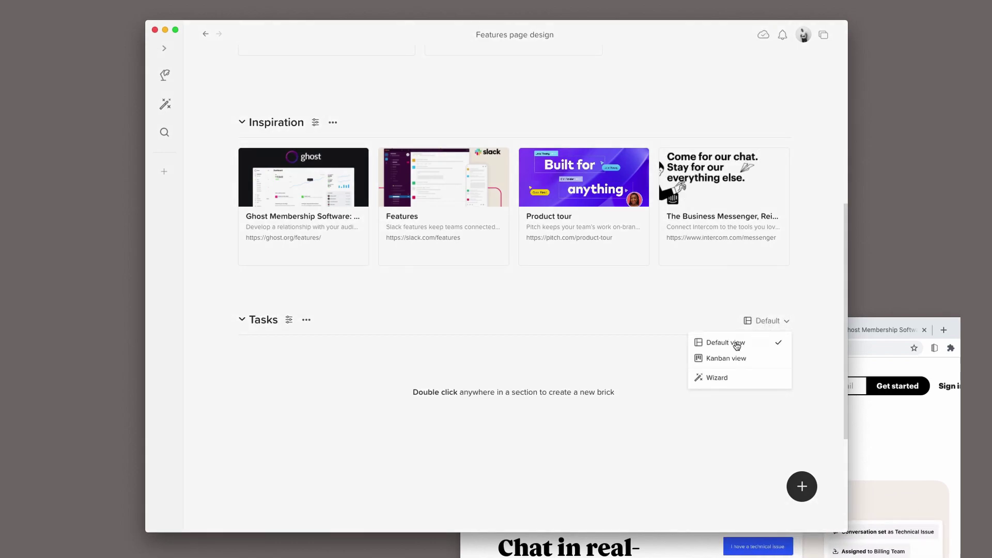
click(708, 360)
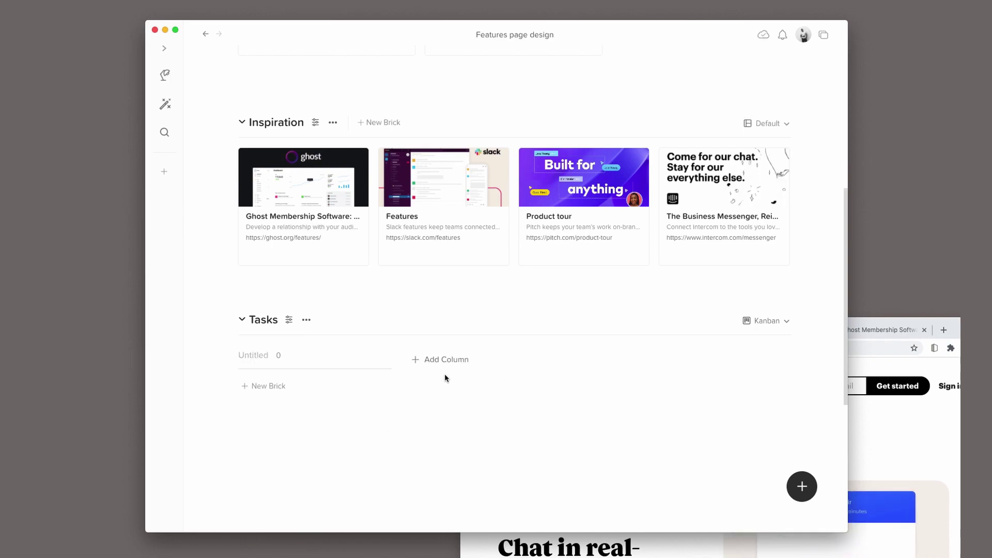
click(249, 356)
text(Todo)
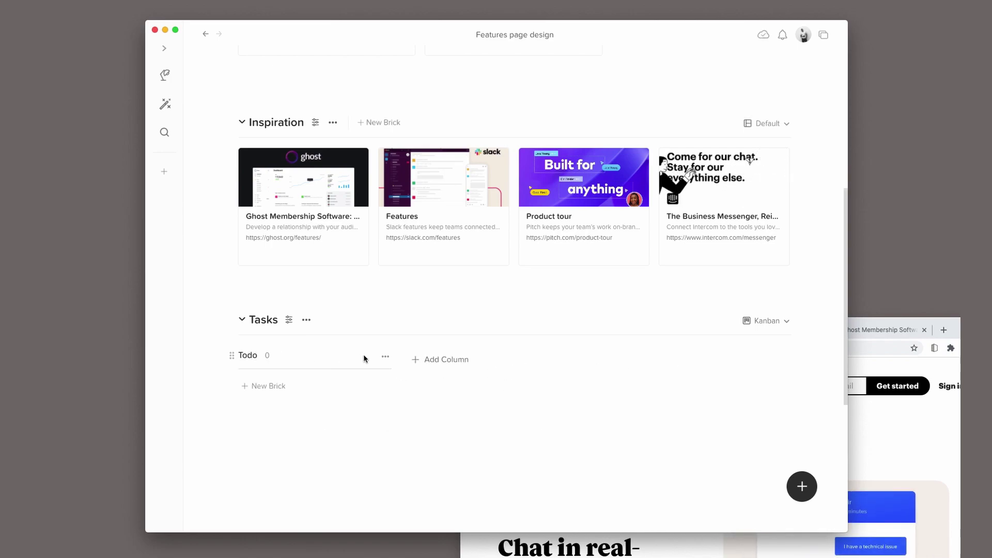
click(455, 360)
text(Done)
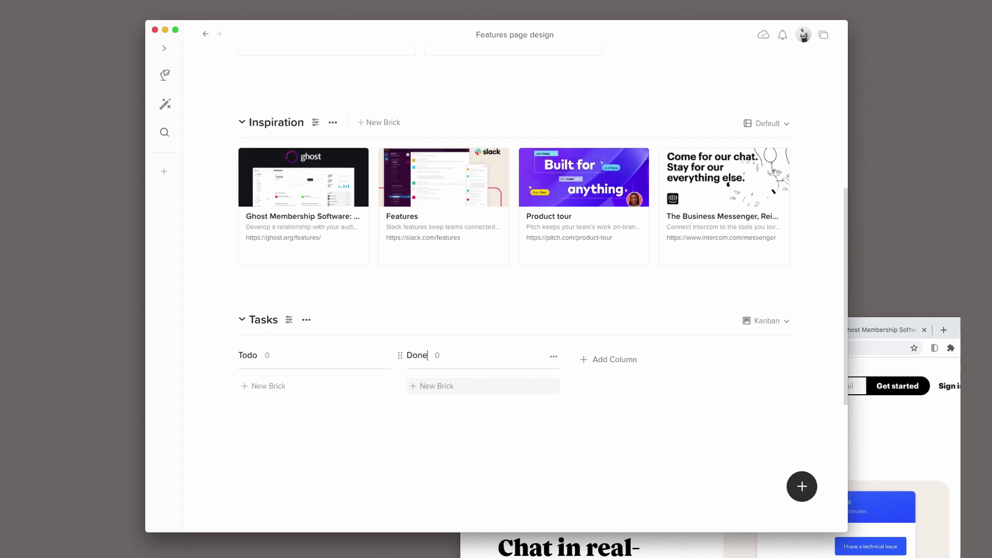
scroll(431, 421, down, 5)
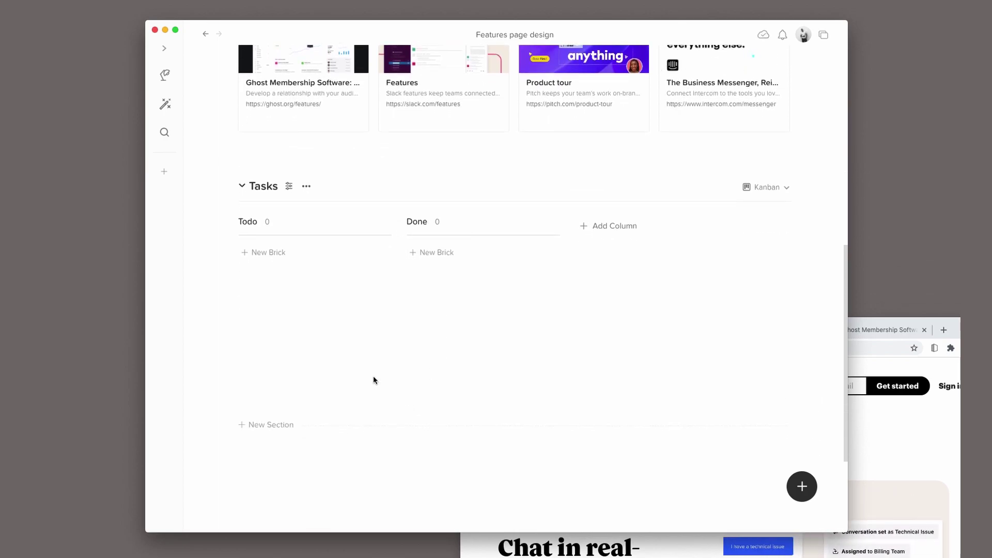
- Add Todo bricks 'Page design', 'Features copy and video' and 'Page html/css'
click(284, 254)
text(Page design)
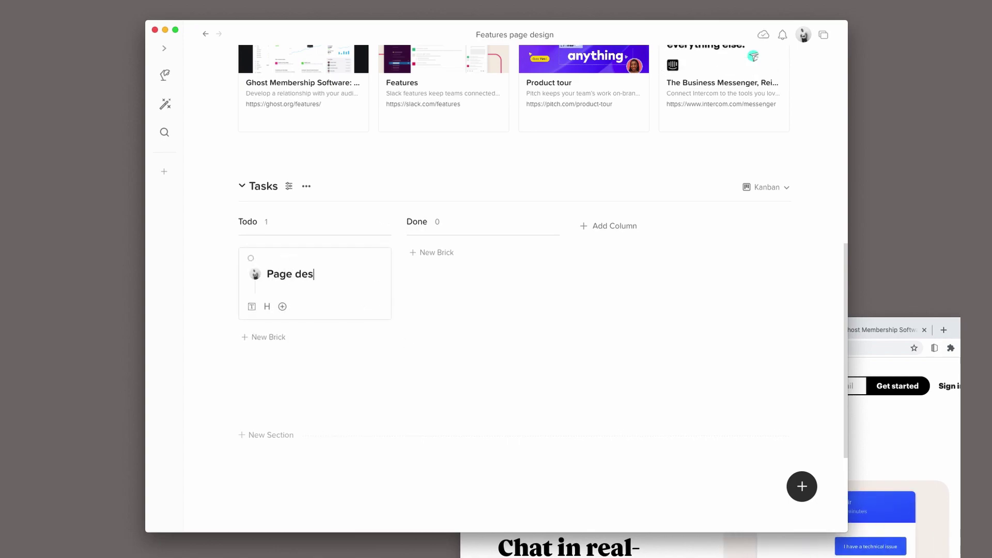
click(261, 337)
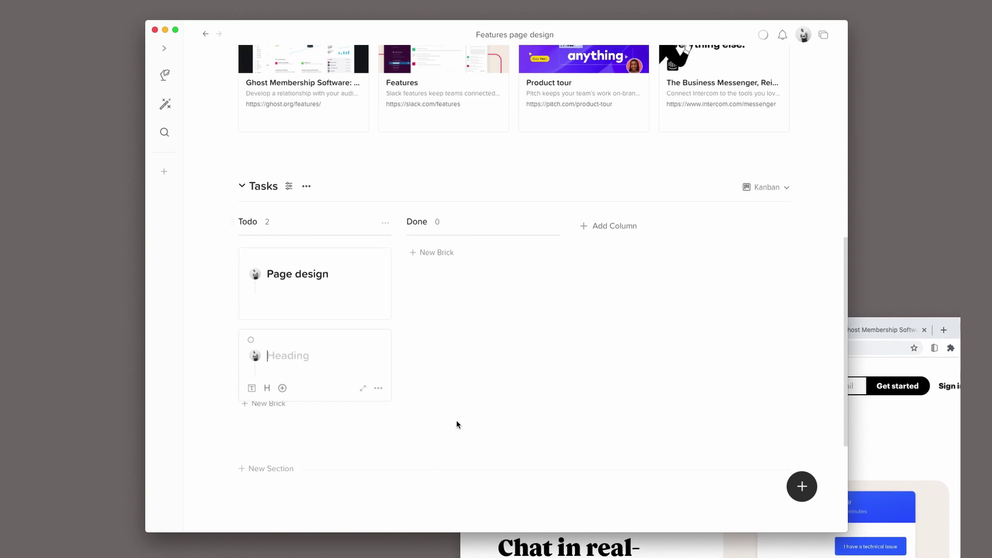
text(Features c)
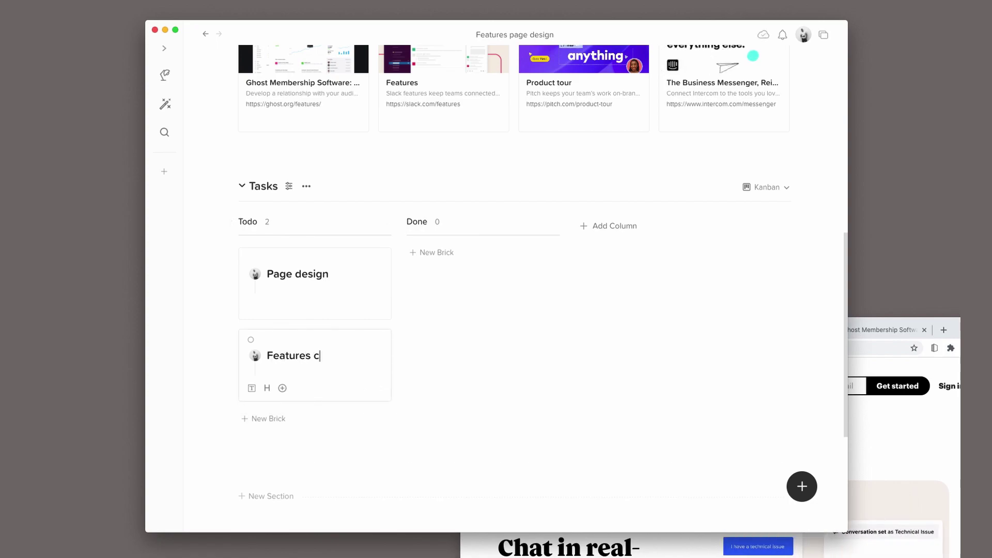
text(opy and video)
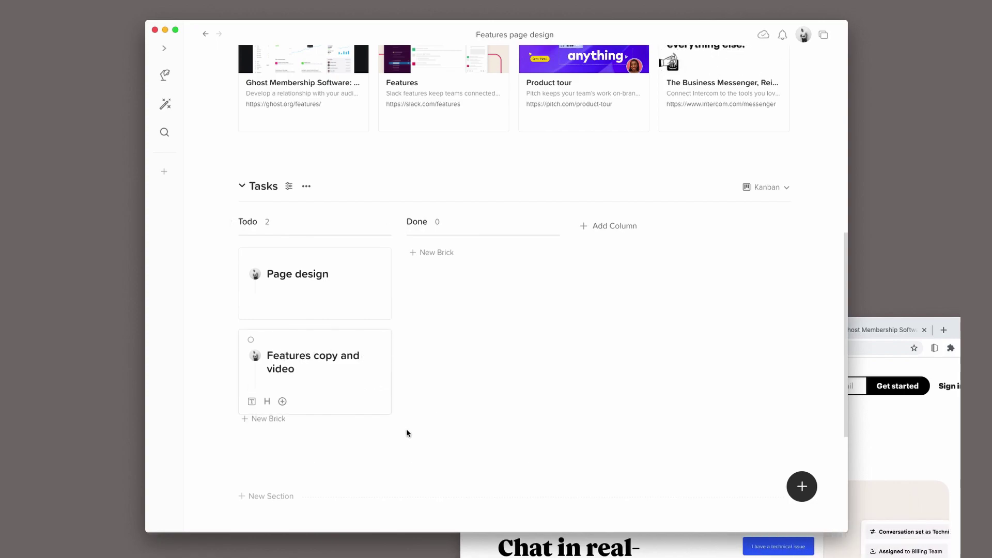
click(289, 420)
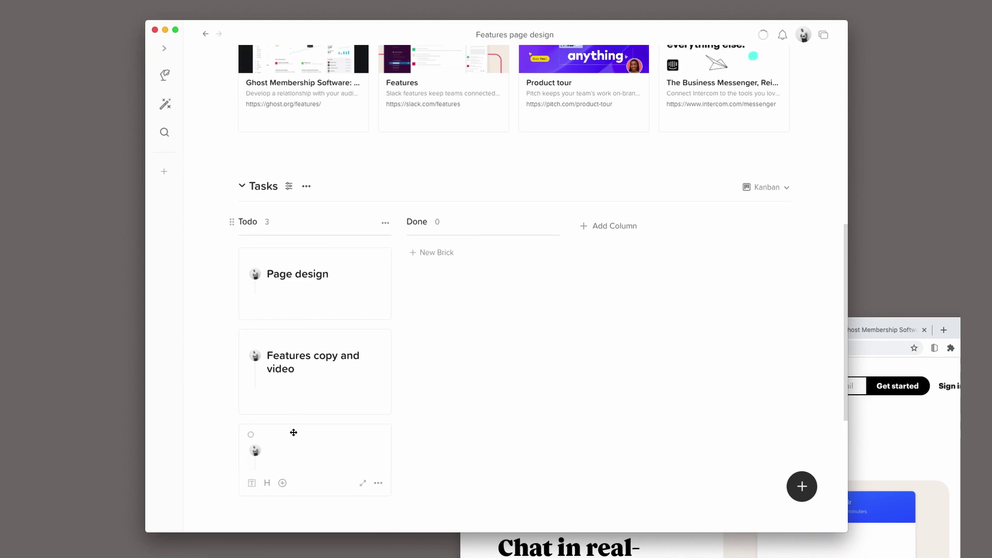
scroll(483, 467, down, 3)
text(Page ht)
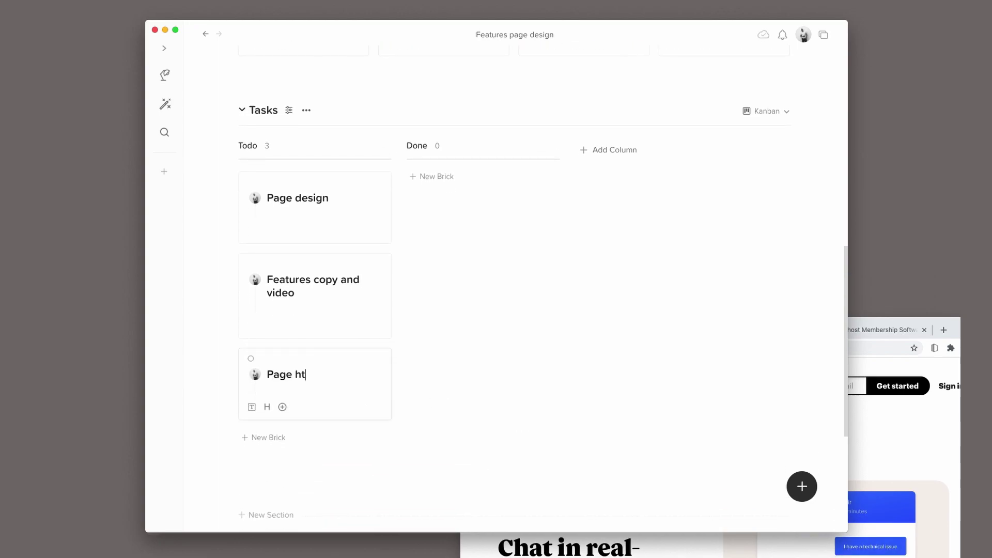
text(ml/css)
click(525, 422)
scroll(526, 420, up, 10)
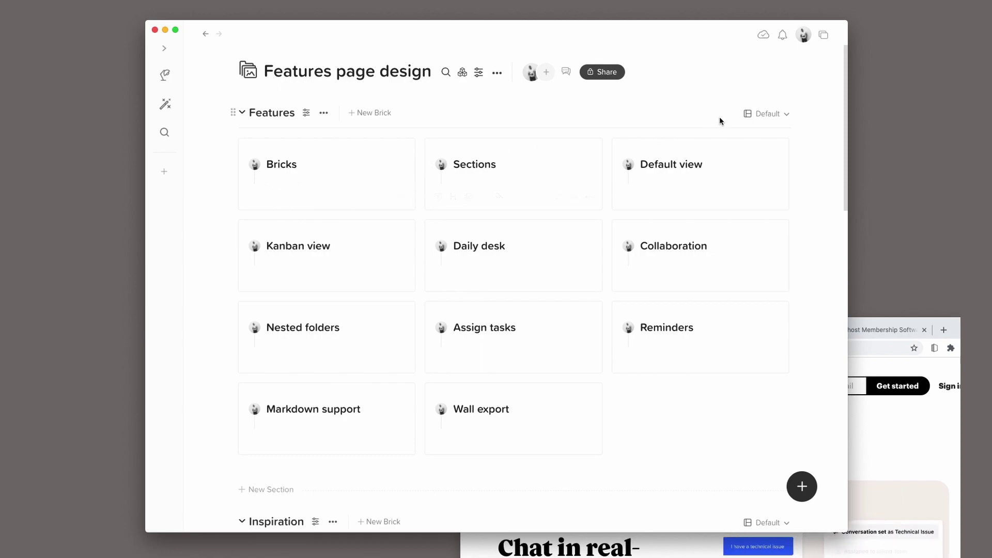
- Switch Features to Kanban view with columns Pending, In progress and Done & Ordered
click(748, 115)
click(722, 151)
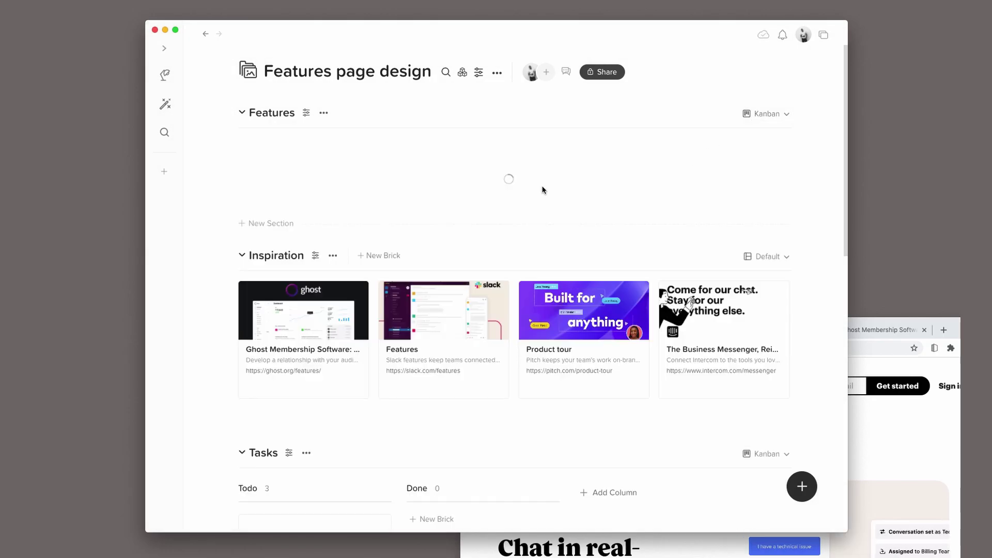
click(248, 146)
text(Pending)
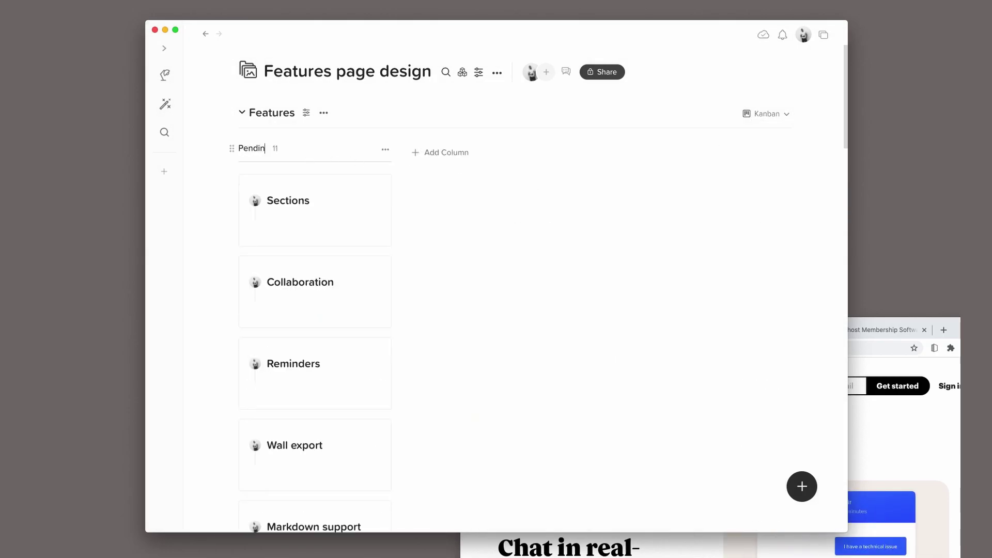
click(467, 153)
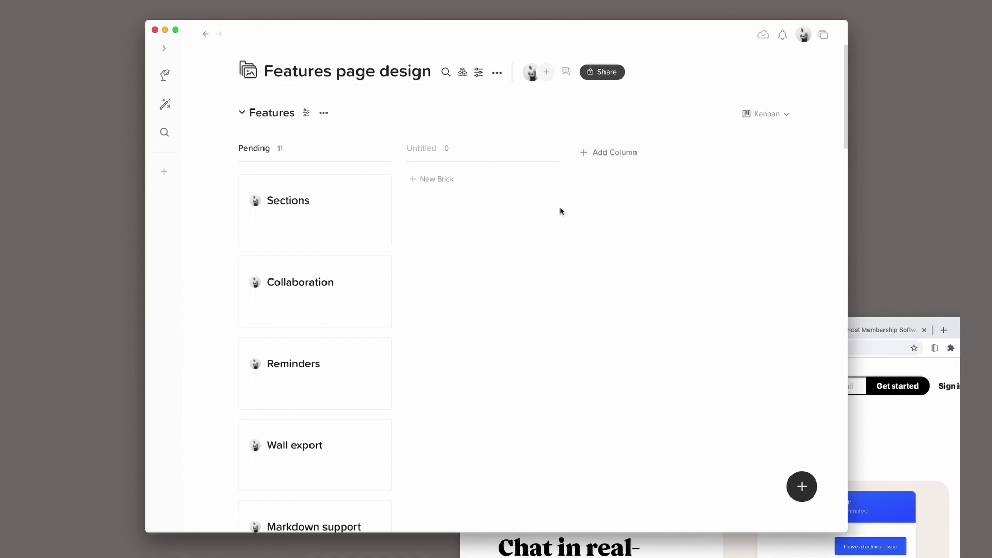
text(In progress)
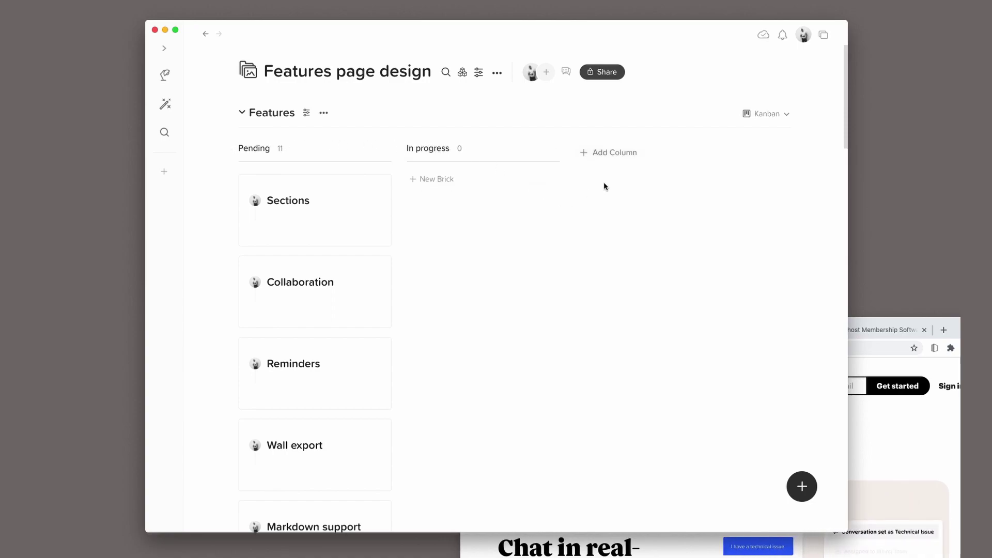
click(612, 152)
text(Done)
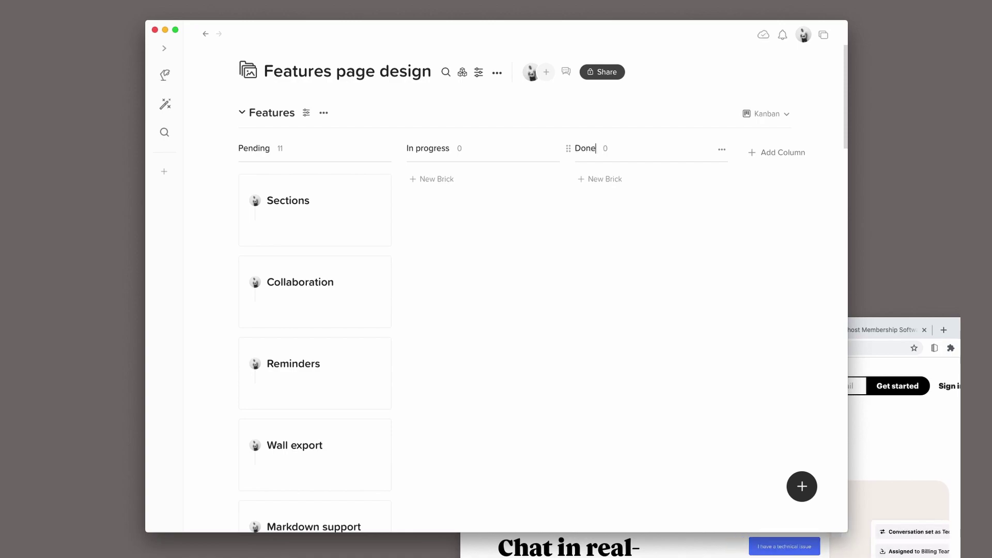
text( & Ordered)
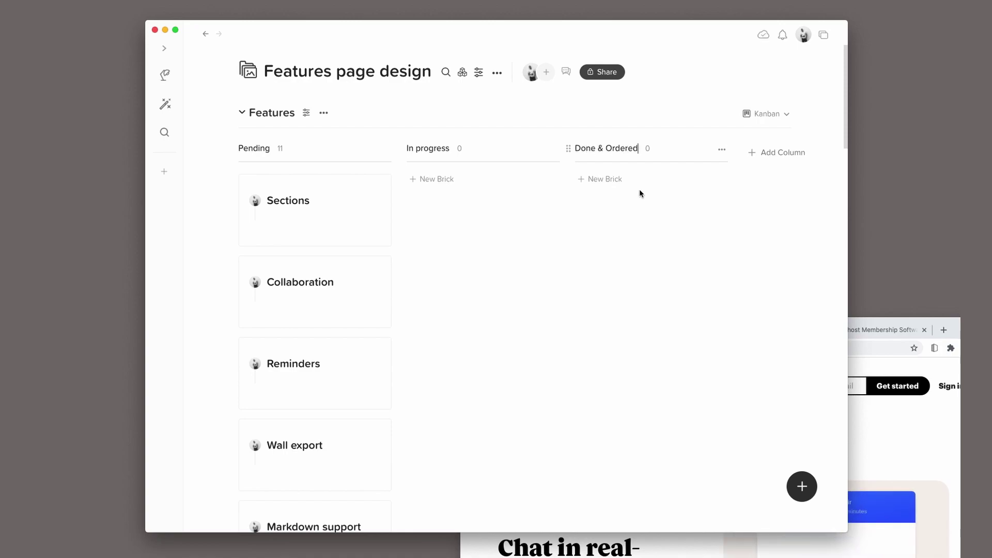
click(614, 220)
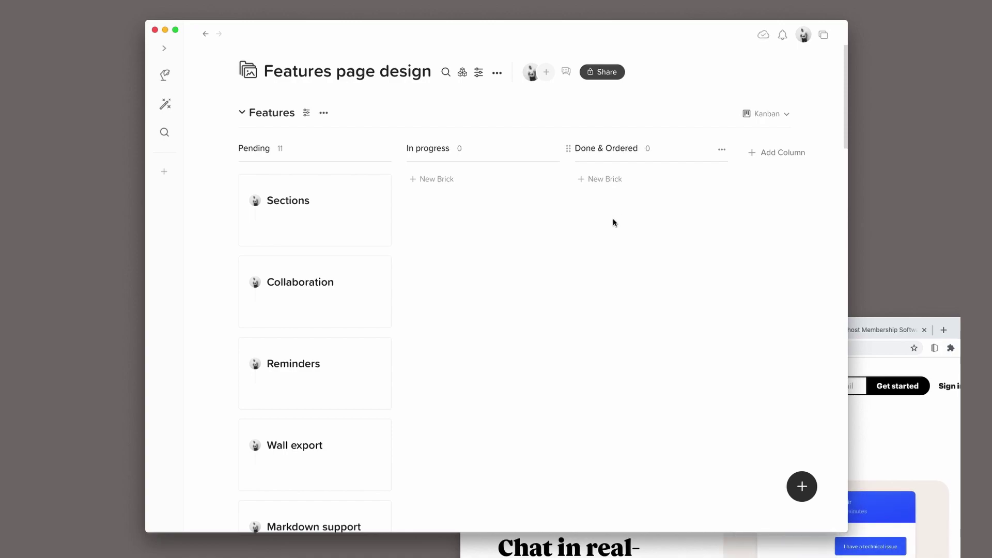
scroll(613, 221, down, 1)
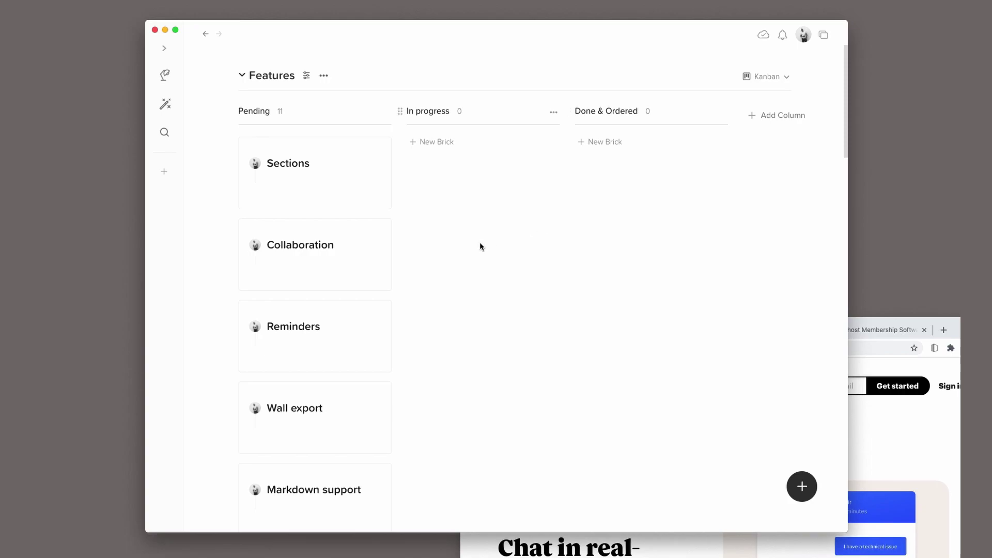
- Write a Video and Copy to-do checklist in the Sections brick
click(323, 181)
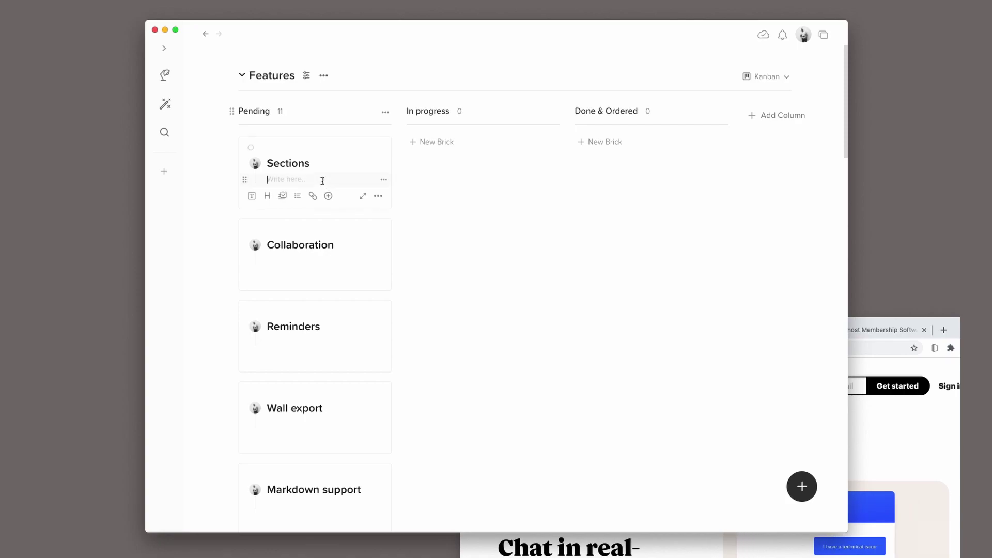
text([] )
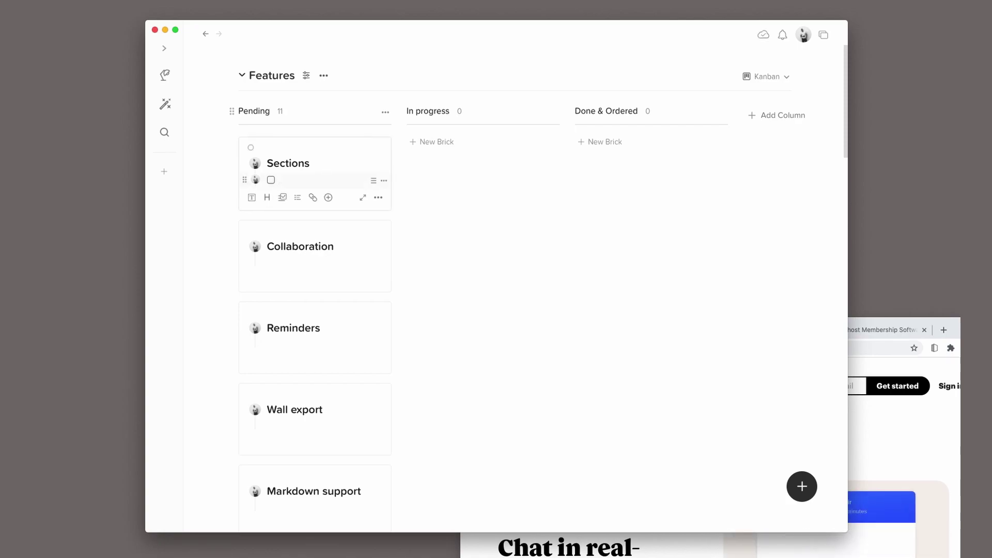
text(Video)
key(Return)
text(Copy)
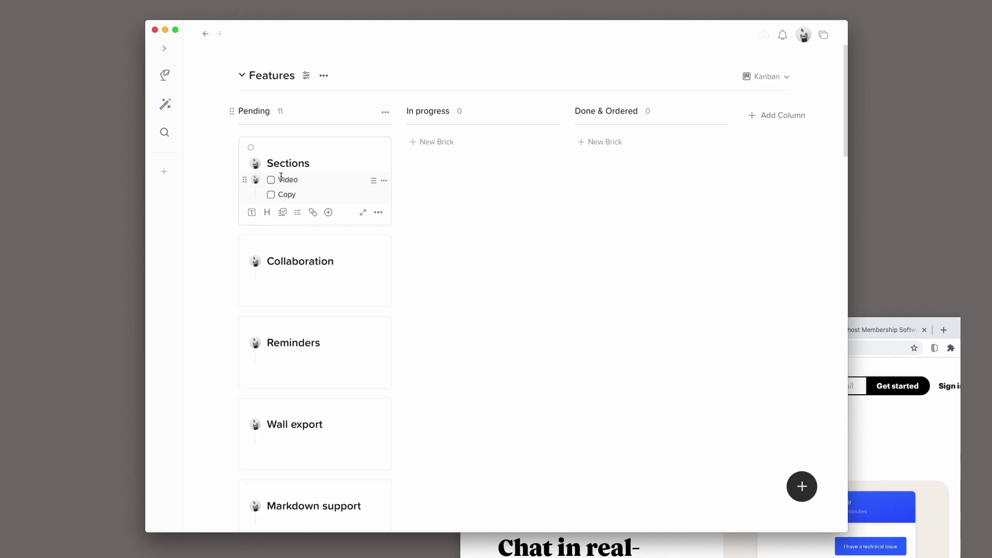
- Copy the Video and Copy checklist into Collaboration, Reminders, Wall export and Markdown support
drag(280, 177, 321, 192)
drag(309, 242, 300, 271)
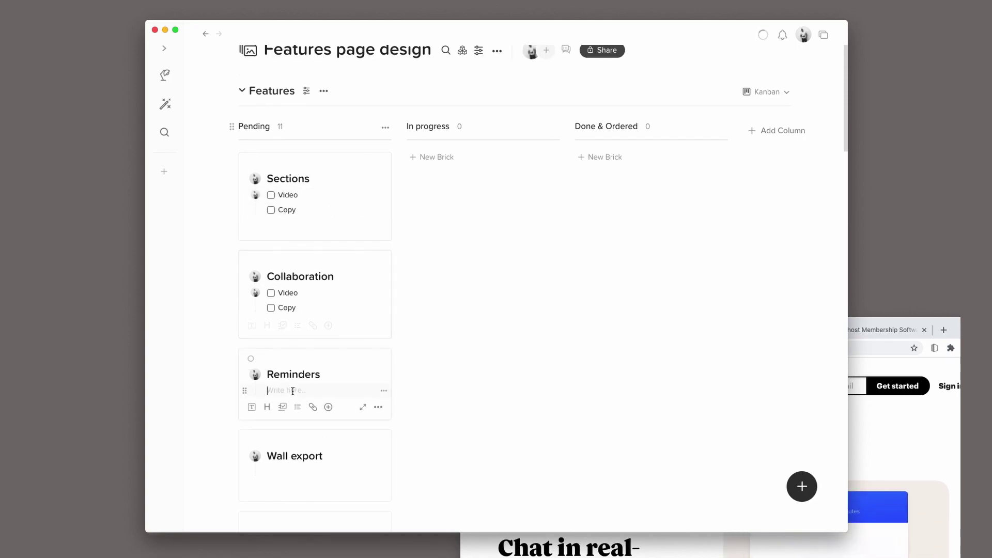
text(Video Copy)
scroll(292, 392, down, 3)
click(292, 374)
text(Video Copy)
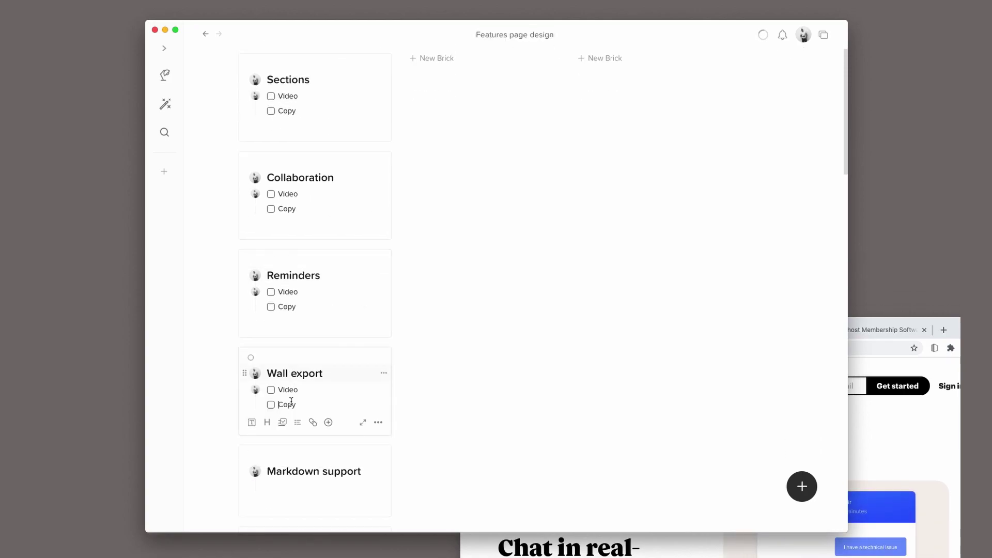
click(290, 483)
text(Video Copy)
scroll(496, 391, up, 3)
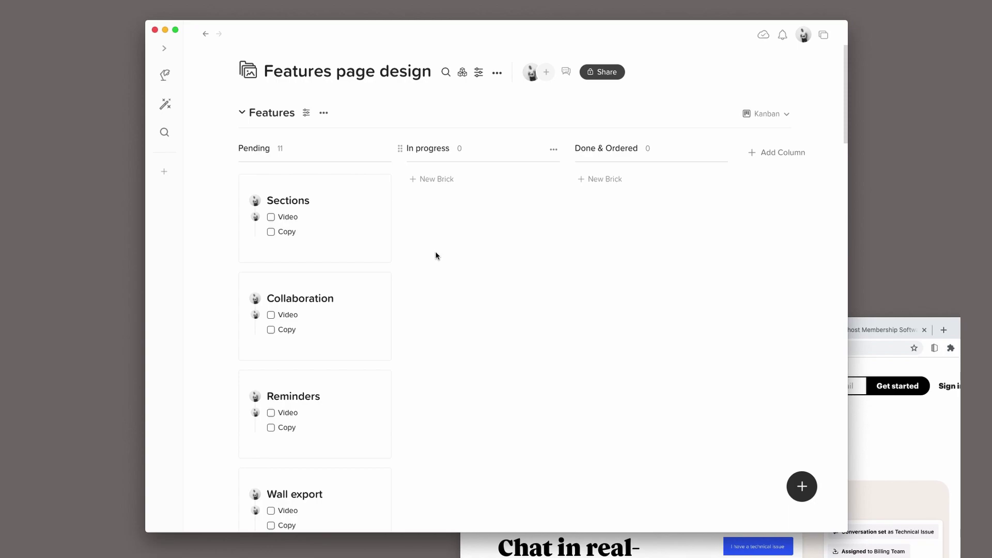
- Move Sections through In progress, tick Video and Copy, and drop it in Done & Ordered
drag(321, 182, 472, 174)
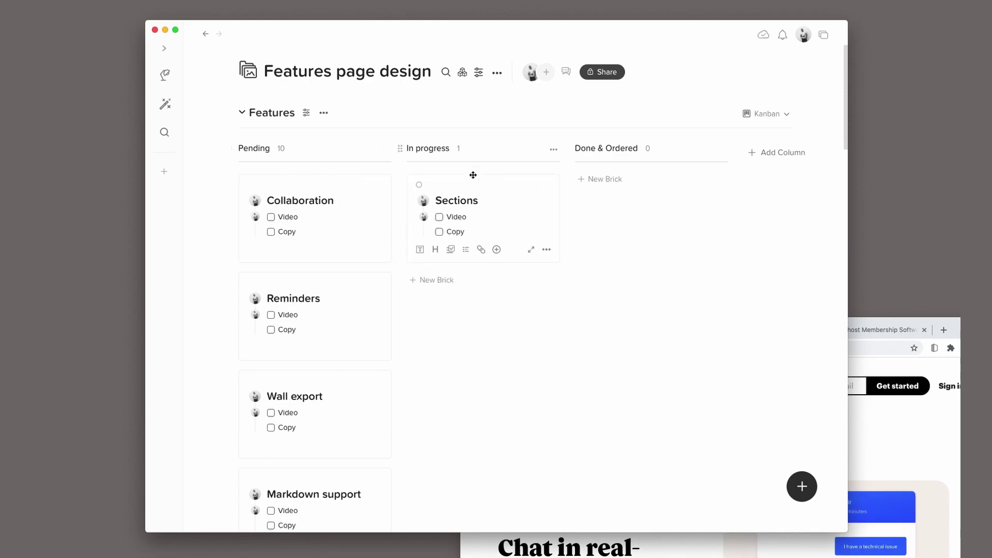
click(440, 217)
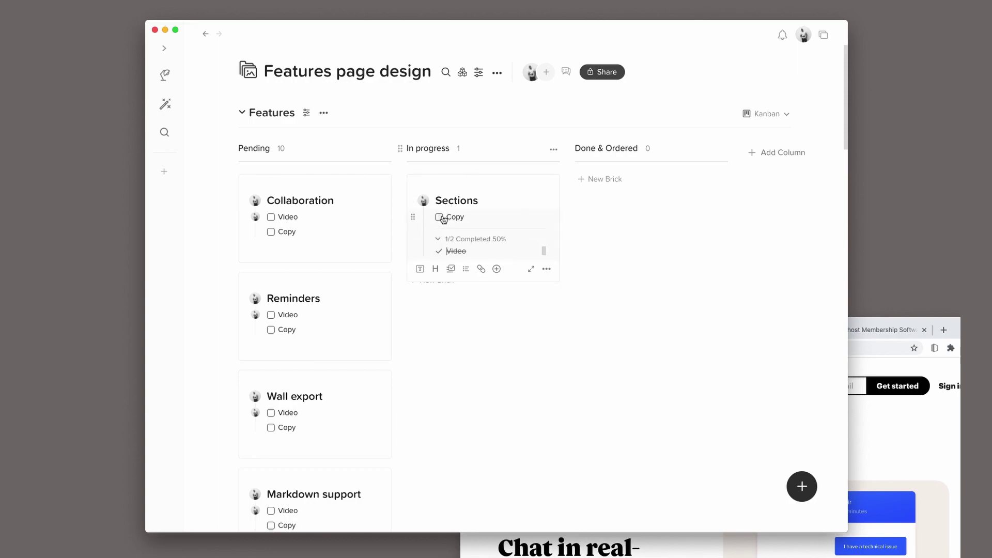
click(441, 218)
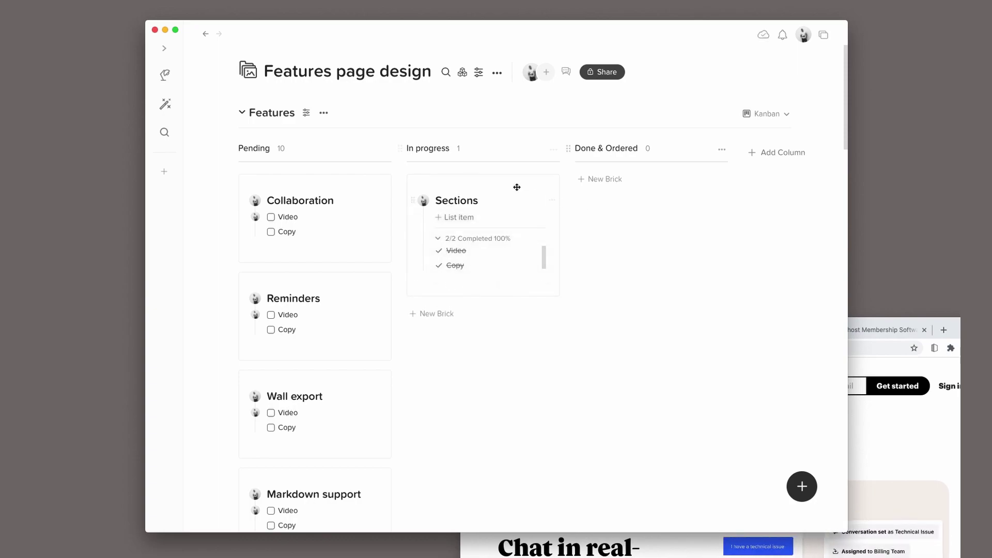
drag(516, 186, 654, 177)
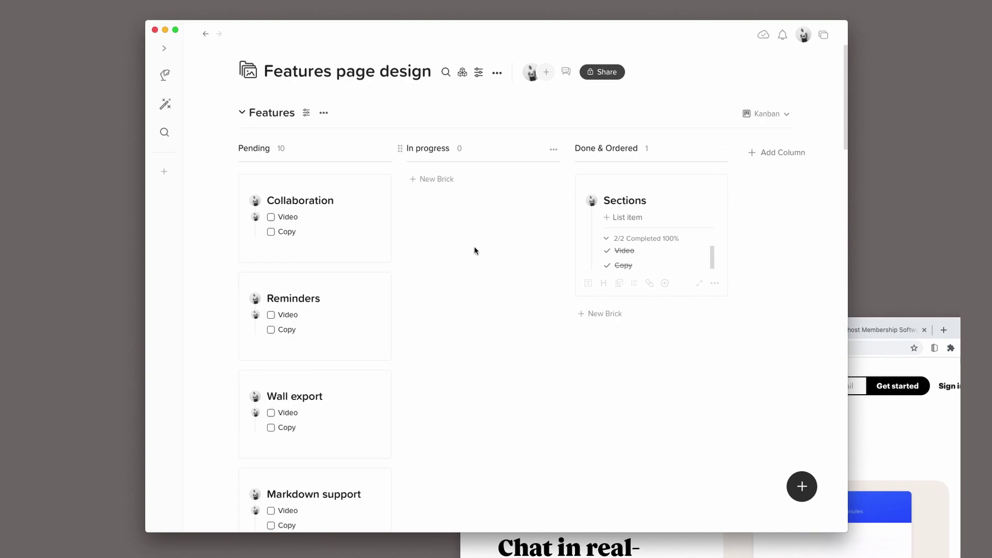
- Move Collaboration through In progress, tick Video and Copy, and drop it in Done & Ordered
drag(321, 183, 485, 180)
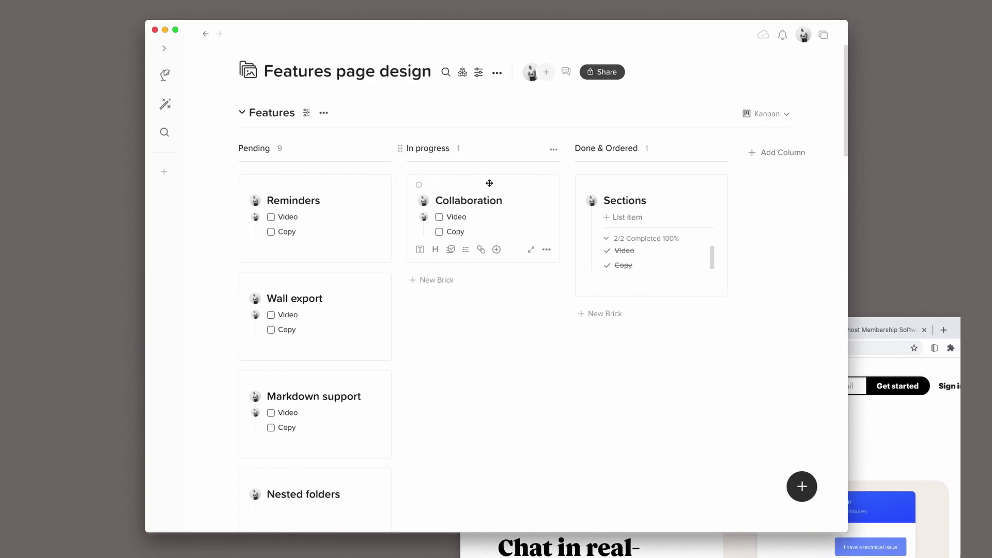
click(440, 217)
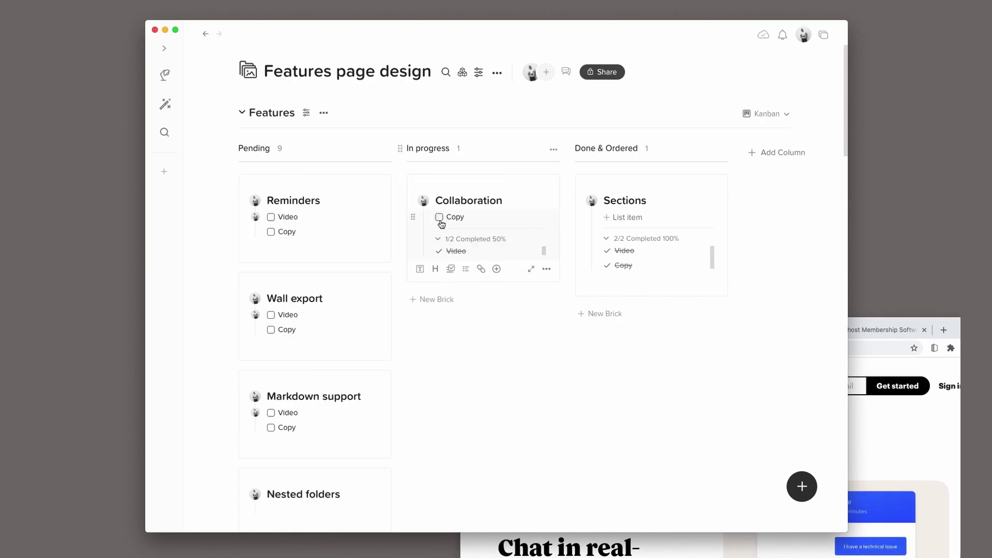
click(440, 217)
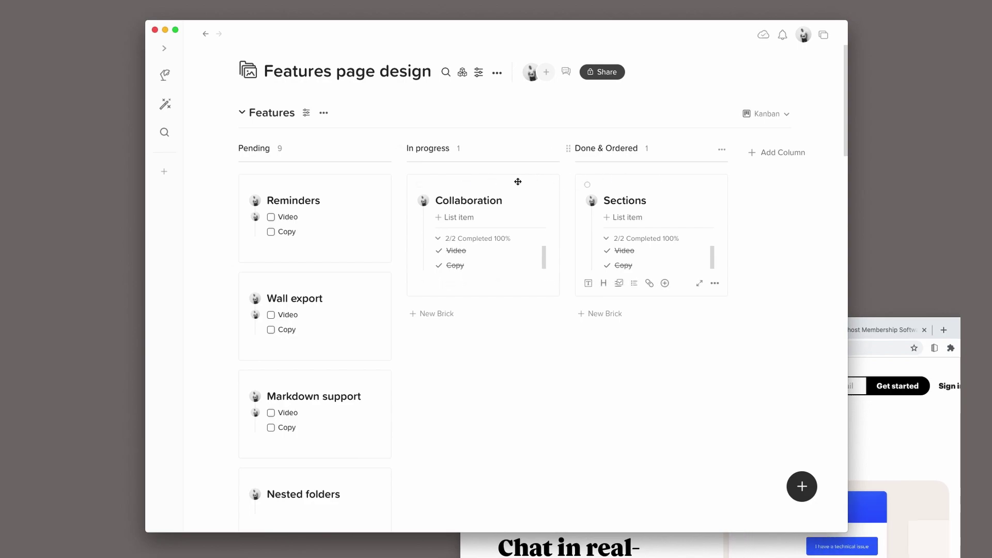
drag(516, 179, 660, 181)
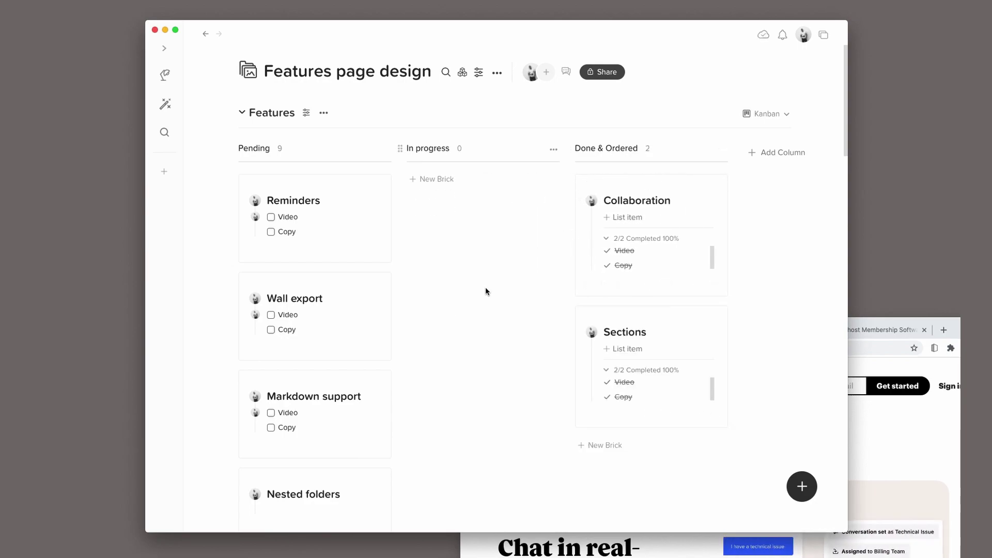
- Drag the Sections brick above Collaboration in the Done & Ordered column
drag(660, 313, 665, 206)
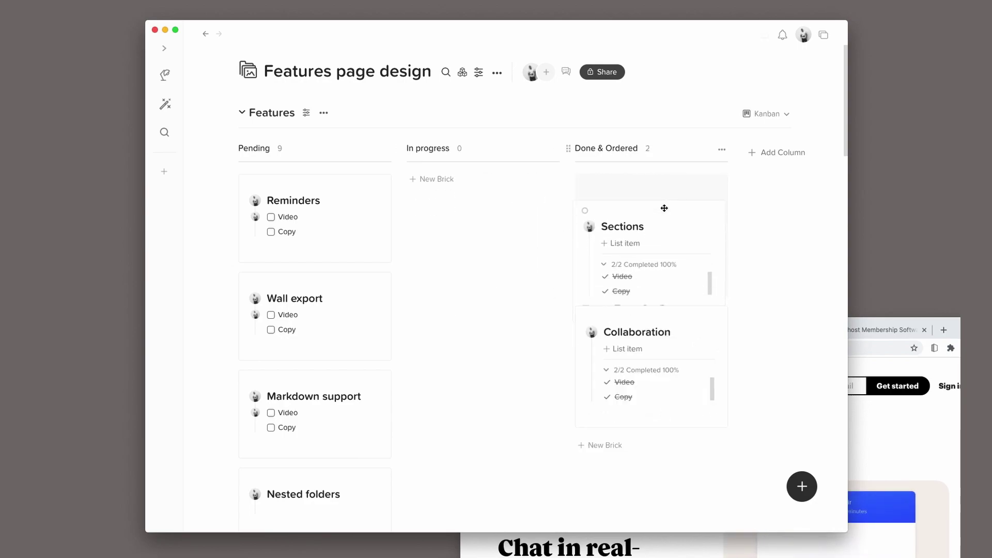